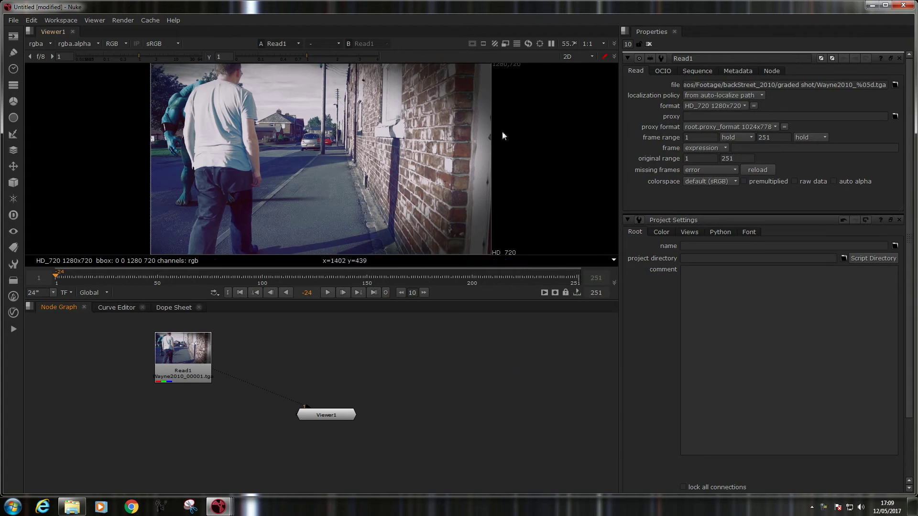
Scrub the street footage to frame 77, with the creature and the walking man in view.
scroll(351, 153, down, 1)
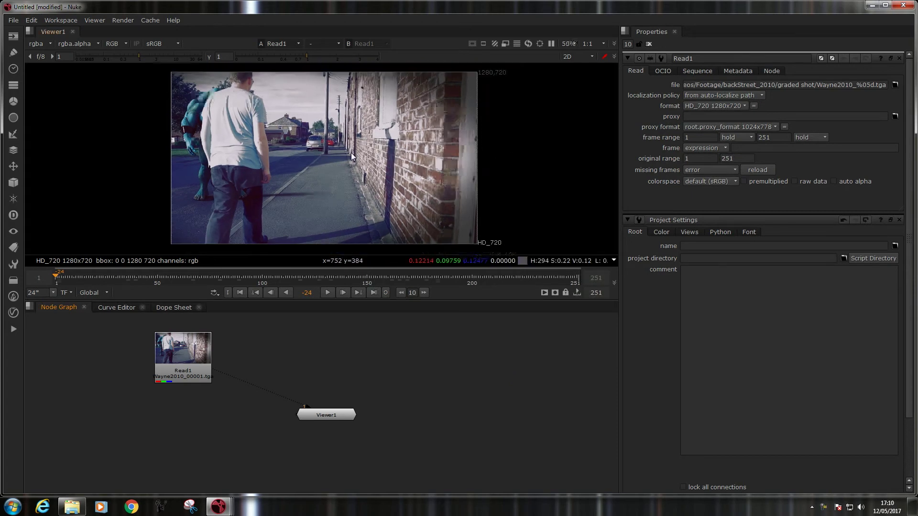
scroll(319, 167, up, 1)
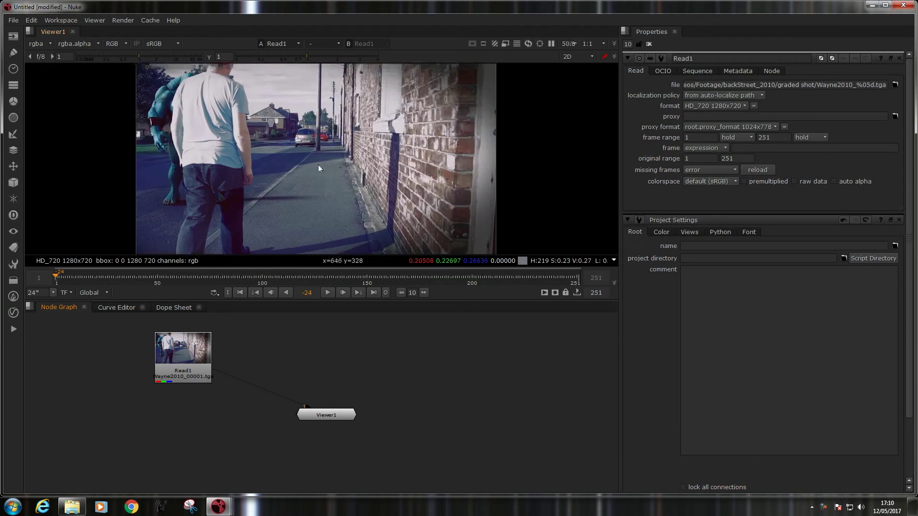
scroll(318, 164, down, 1)
drag(97, 272, 166, 293)
scroll(256, 233, up, 3)
Maximize the Viewer, fit the footage to it, then restore the full workspace.
key(space)
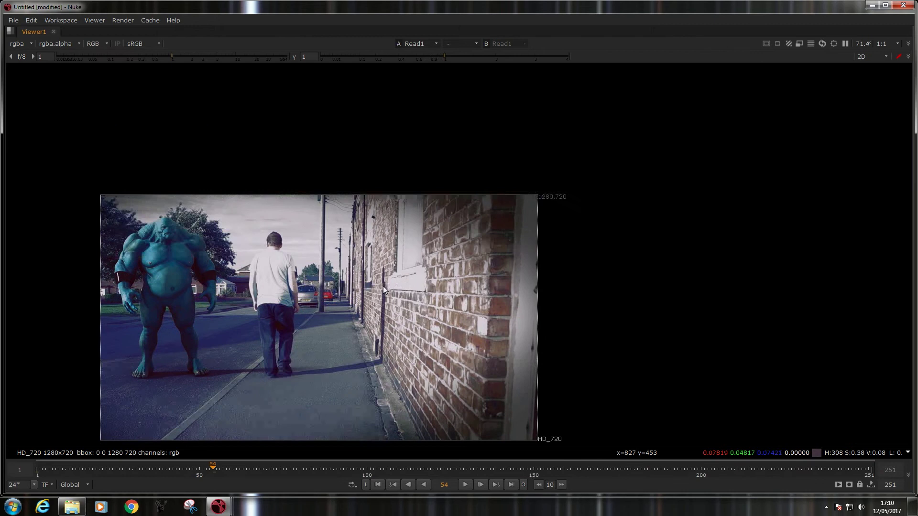
key(f)
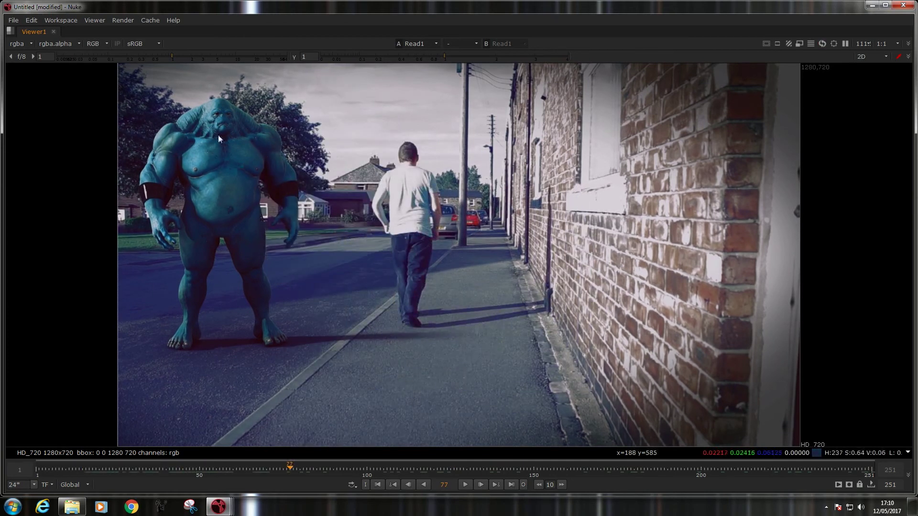
key(space)
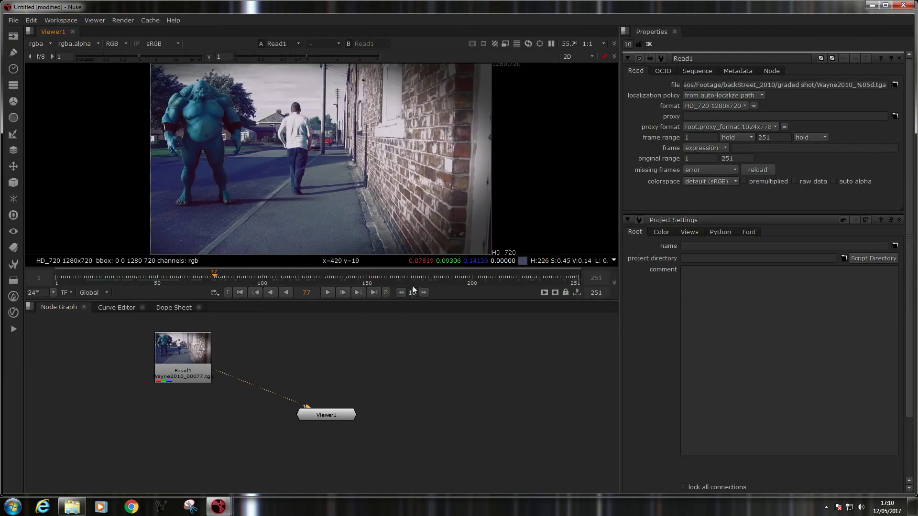
Return to the first frame and move Viewer1 directly below Read1.
key(Home)
drag(338, 413, 194, 484)
middle_drag(308, 422, 343, 426)
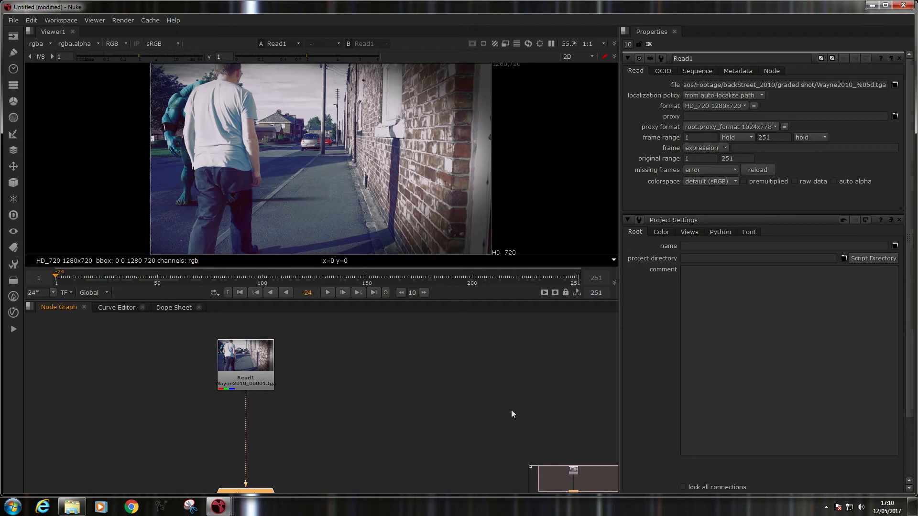
click(484, 412)
Add two Roto nodes, Roto2 on the left and Roto1 on the right, then scrub to frame 180.
key(p)
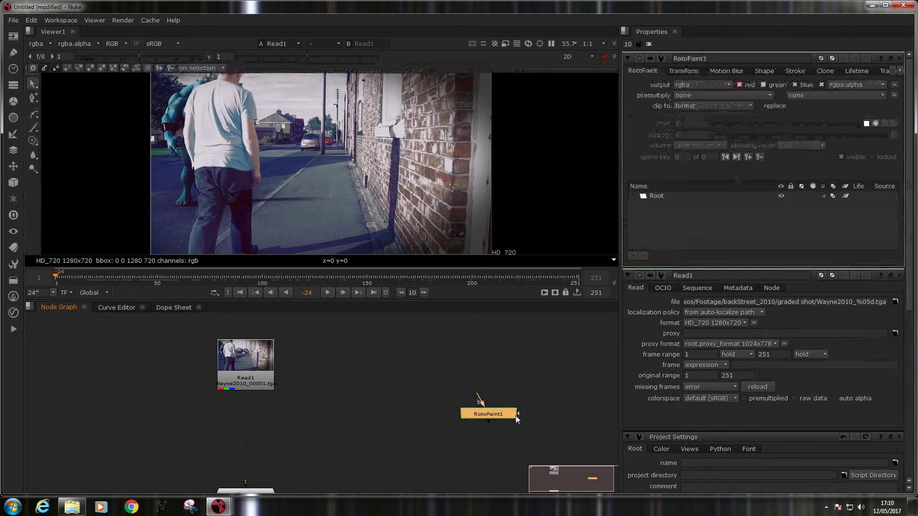
key(Delete)
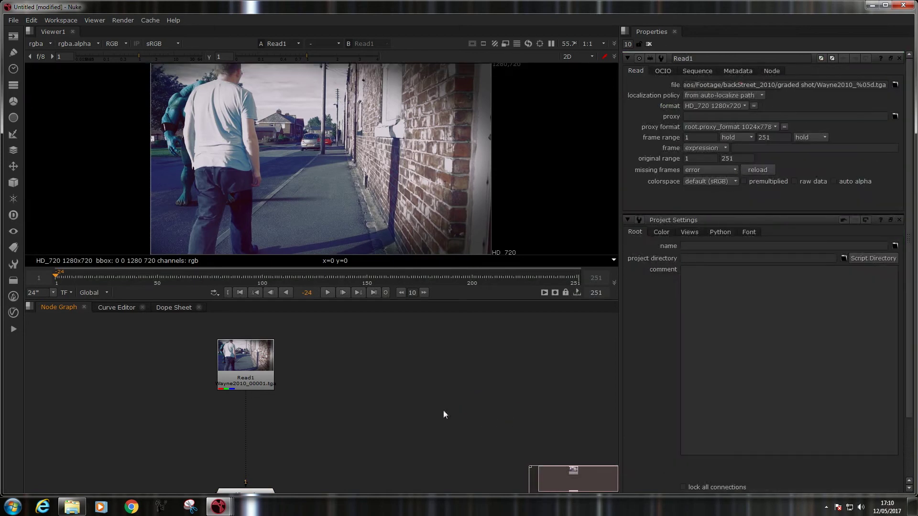
key(o)
click(316, 424)
key(o)
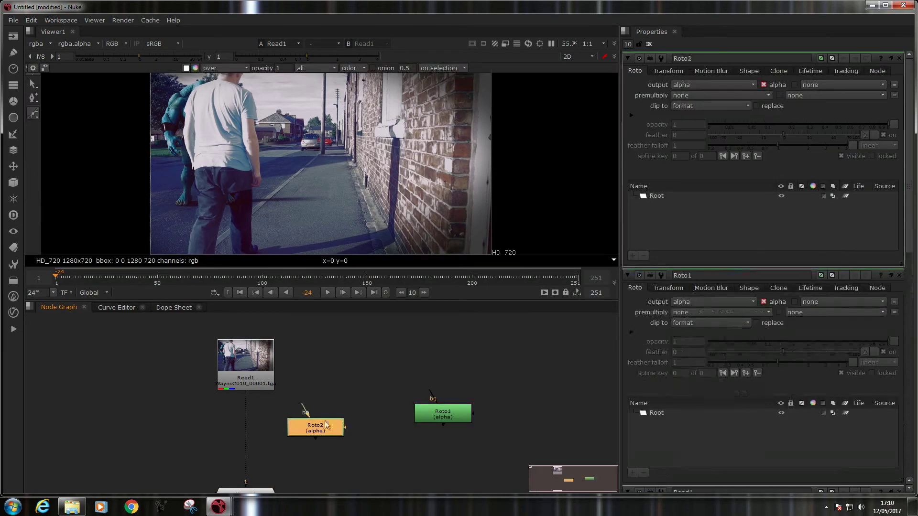
drag(315, 430, 141, 451)
drag(471, 416, 391, 448)
click(495, 415)
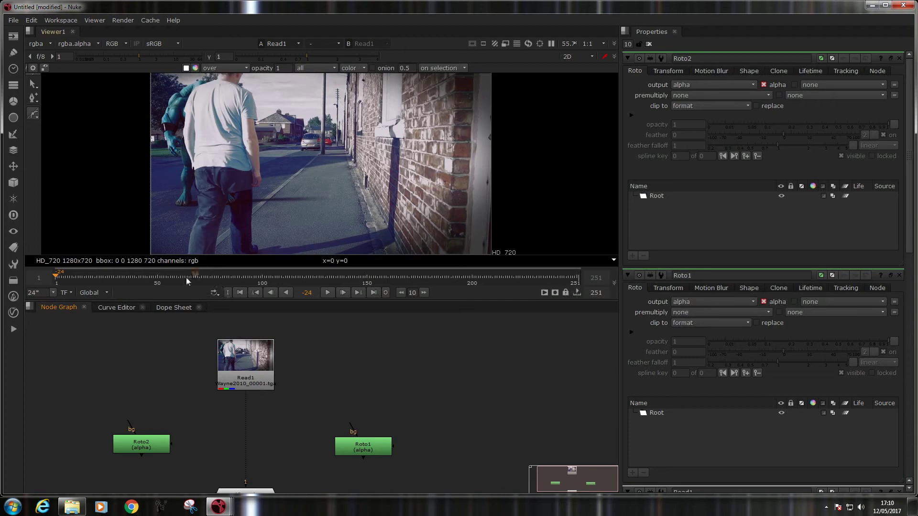
drag(155, 279, 431, 277)
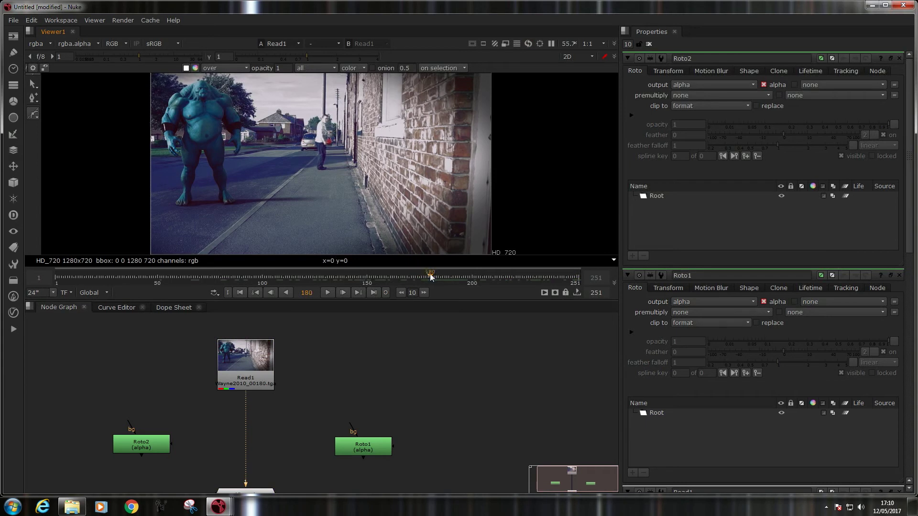
Add FrameHold1 after Read1 with first frame 180, view it, and zoom the Viewer out.
key(Tab)
text(fr)
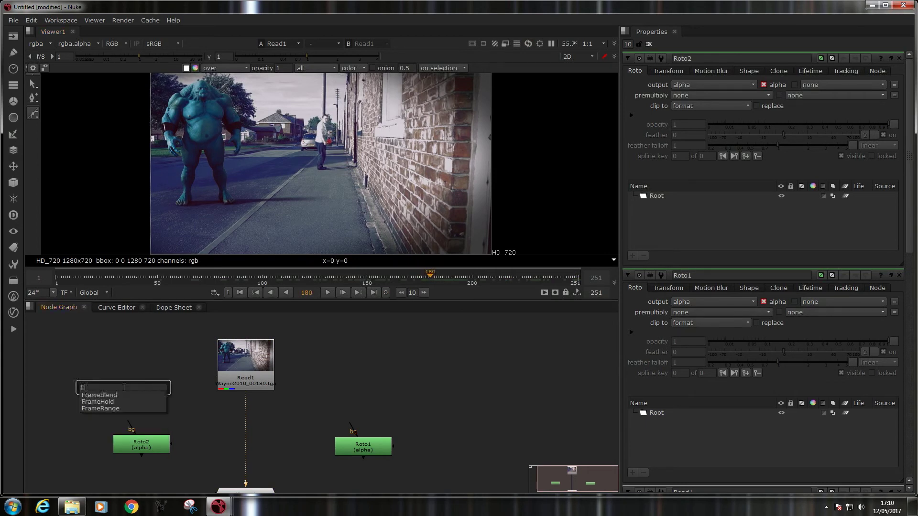
text(ameh)
key(Return)
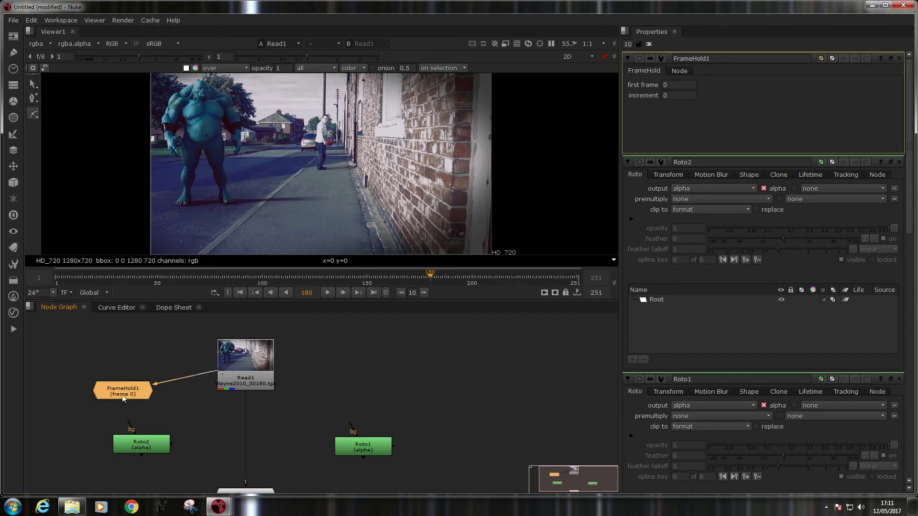
key(1)
click(679, 84)
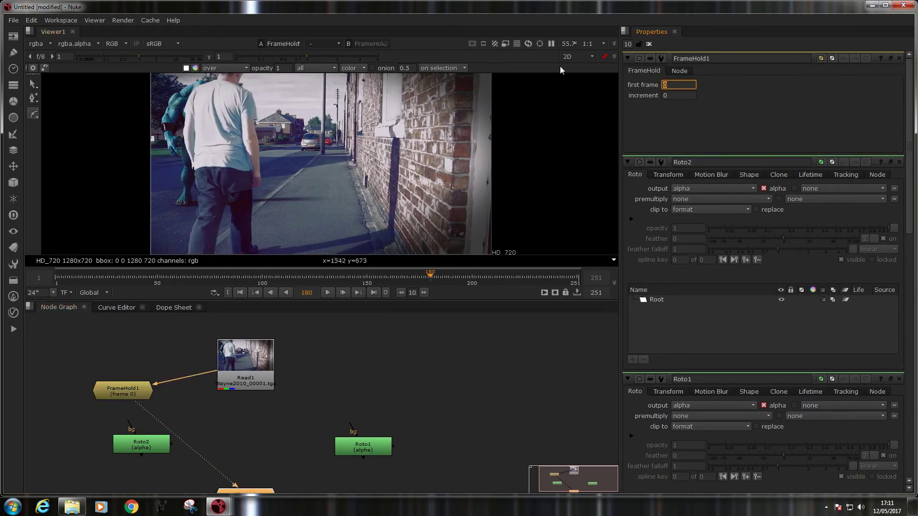
text(180)
key(Return)
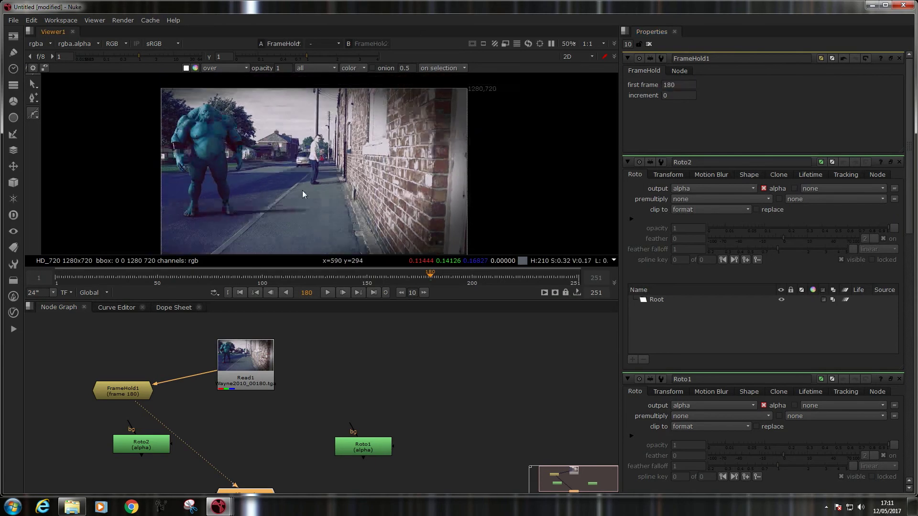
scroll(328, 161, down, 1)
scroll(328, 161, down, 1)
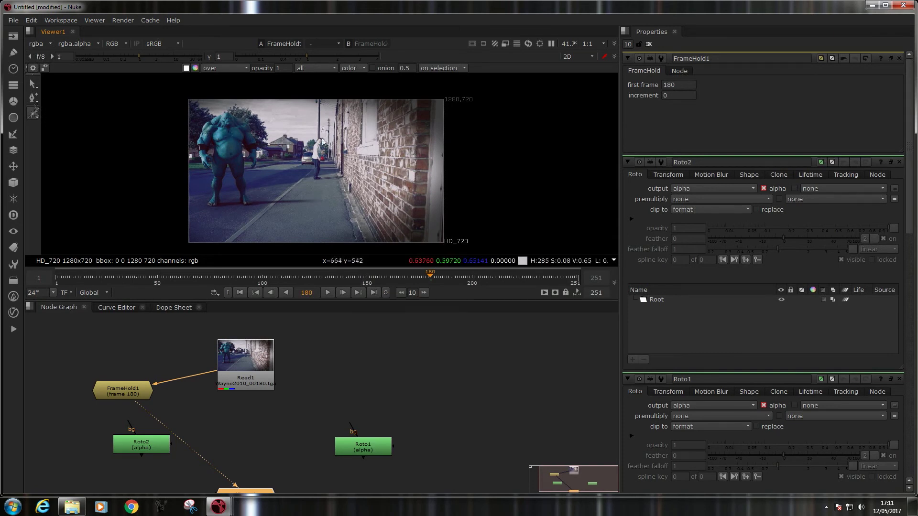
Draw a closed roto outline around the walking man that extends past the frame corners.
click(330, 99)
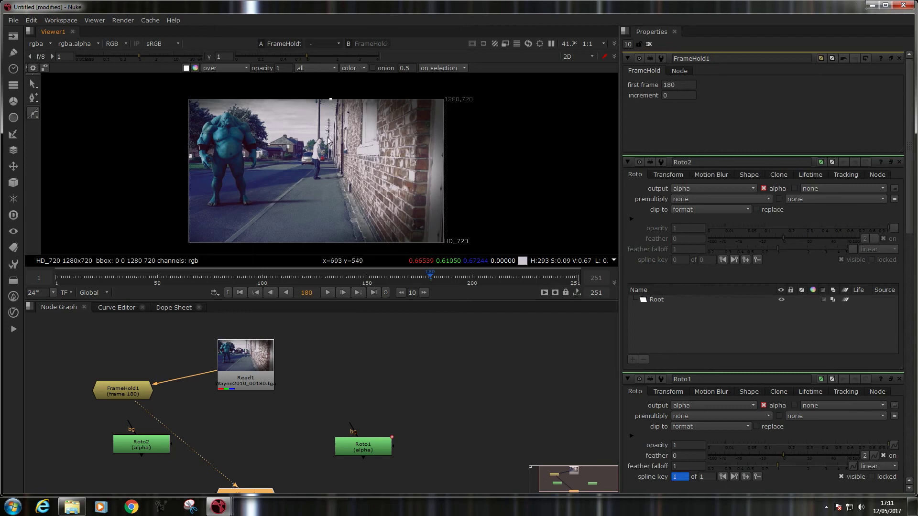
click(330, 160)
click(333, 177)
click(309, 182)
click(312, 95)
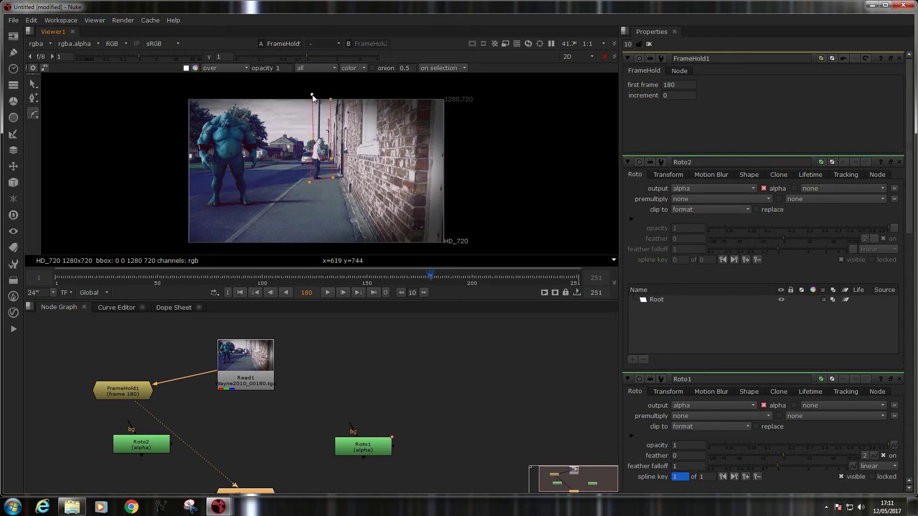
click(168, 96)
click(157, 247)
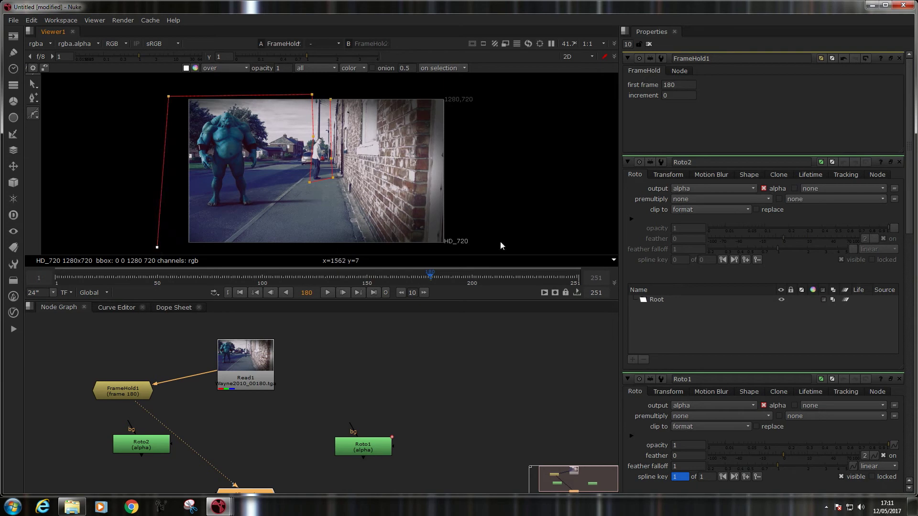
click(496, 248)
click(512, 95)
click(334, 90)
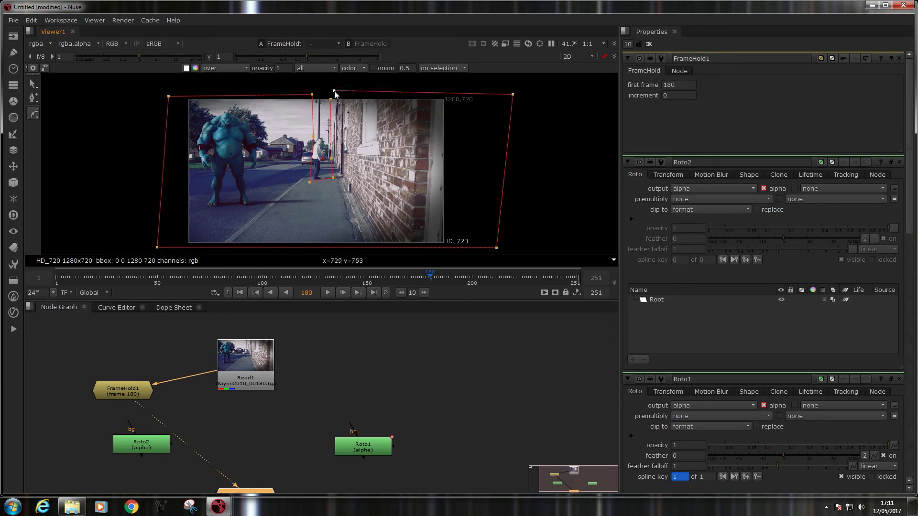
click(331, 99)
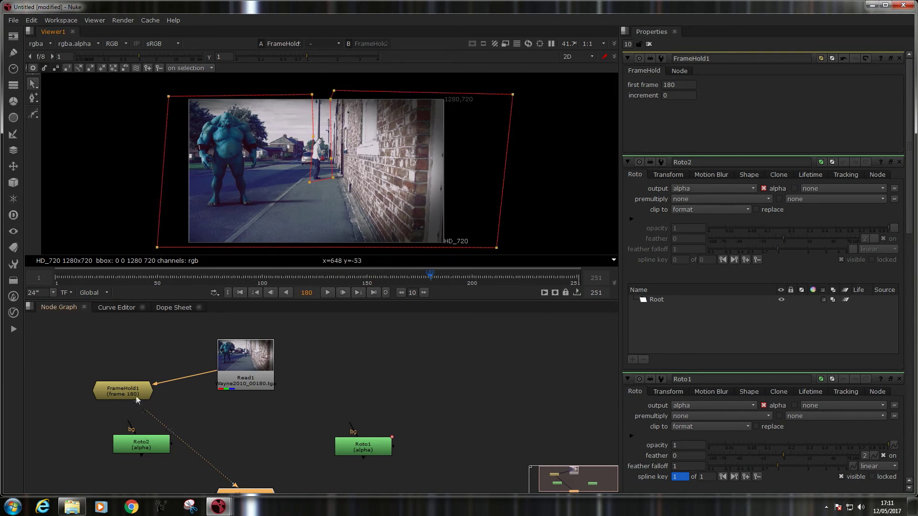
Connect Roto2's bg input to FrameHold1 and place Roto2 beneath it.
drag(136, 396, 142, 377)
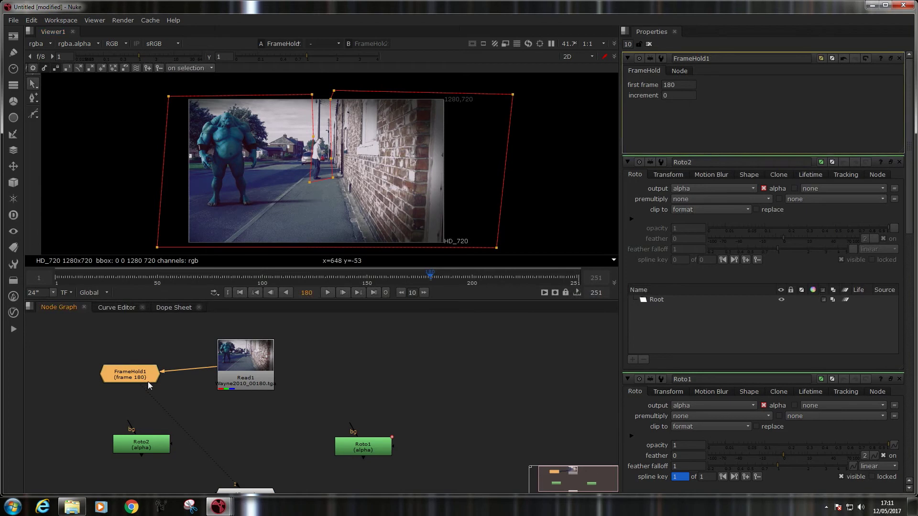
drag(129, 423, 144, 378)
drag(136, 438, 128, 420)
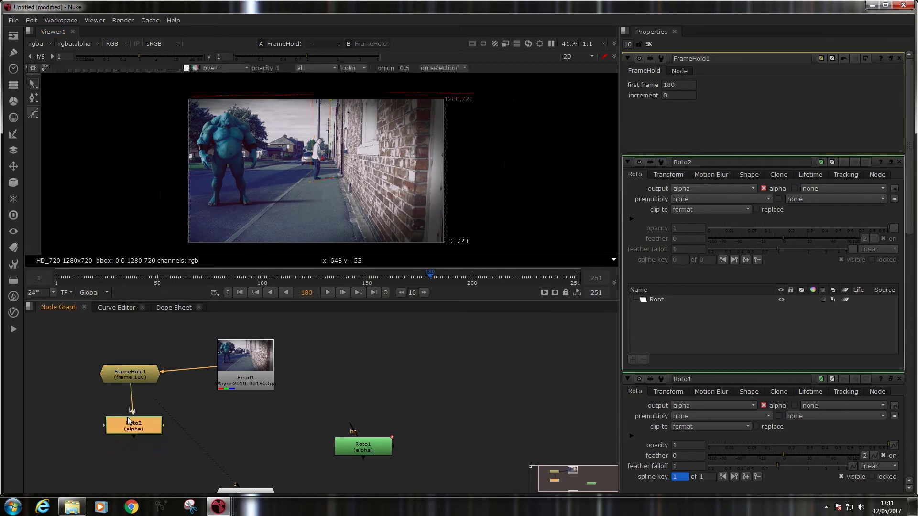
Add Premult1 below Roto2, then view Roto2's output of the frame-180 plate.
key(Tab)
text(premult)
key(Return)
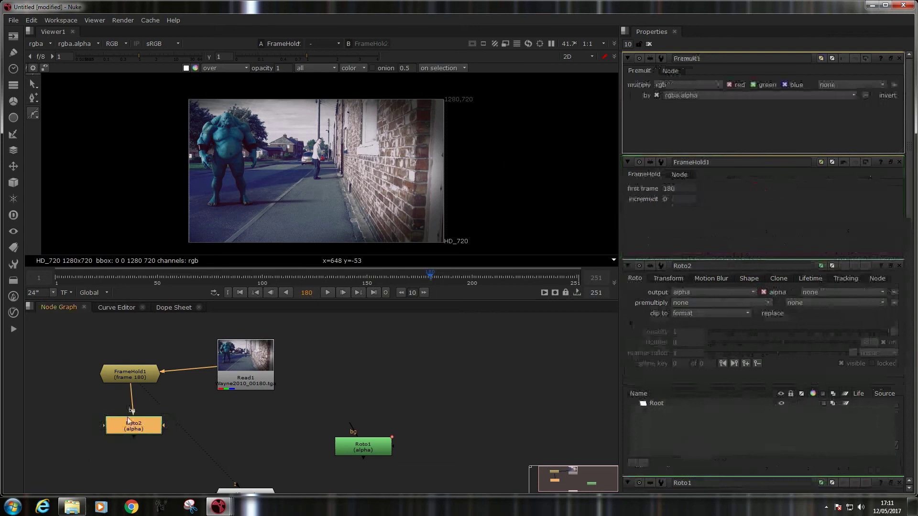
drag(120, 443, 139, 440)
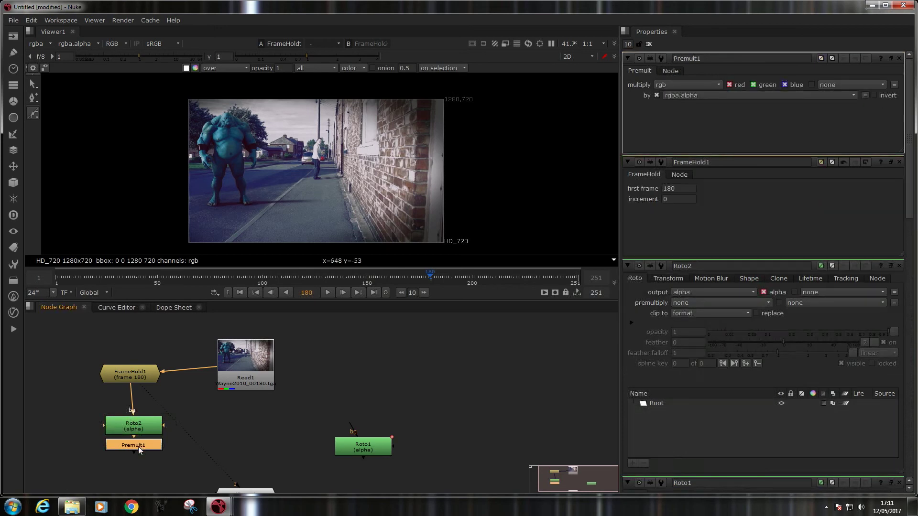
key(1)
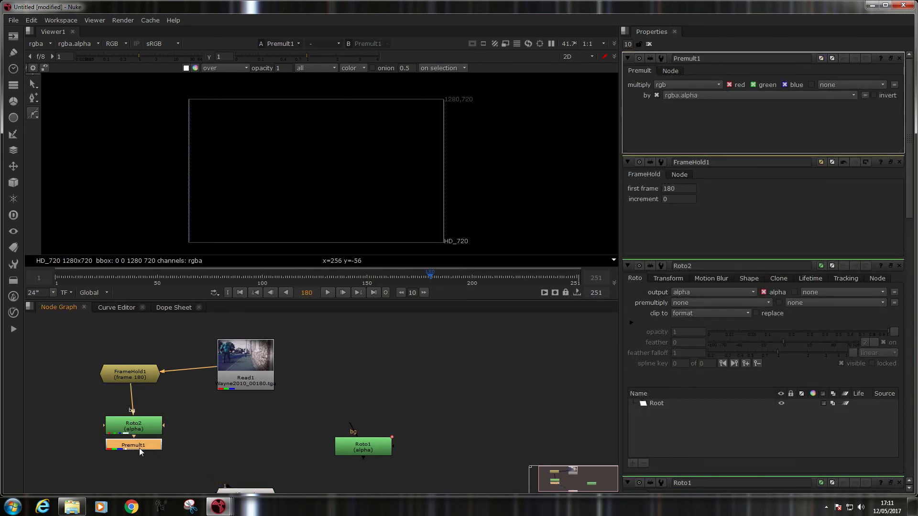
drag(139, 448, 142, 460)
click(170, 395)
double_click(145, 422)
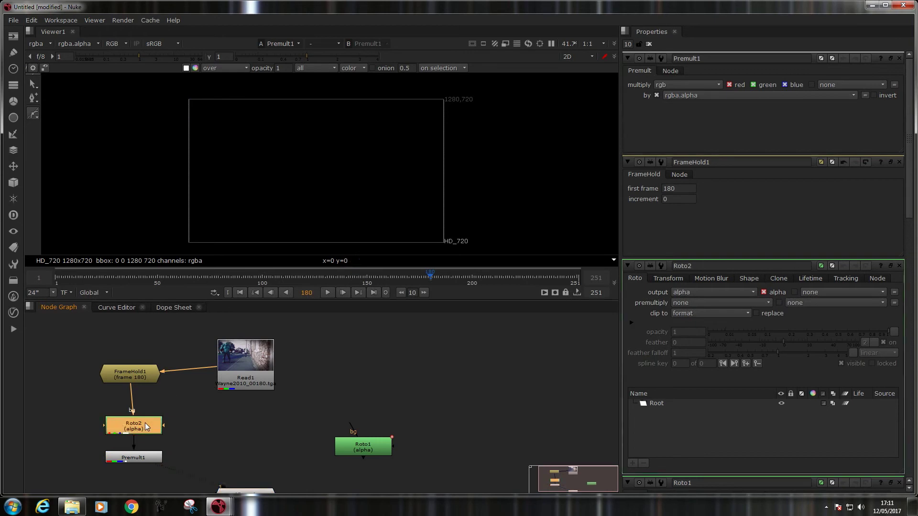
key(1)
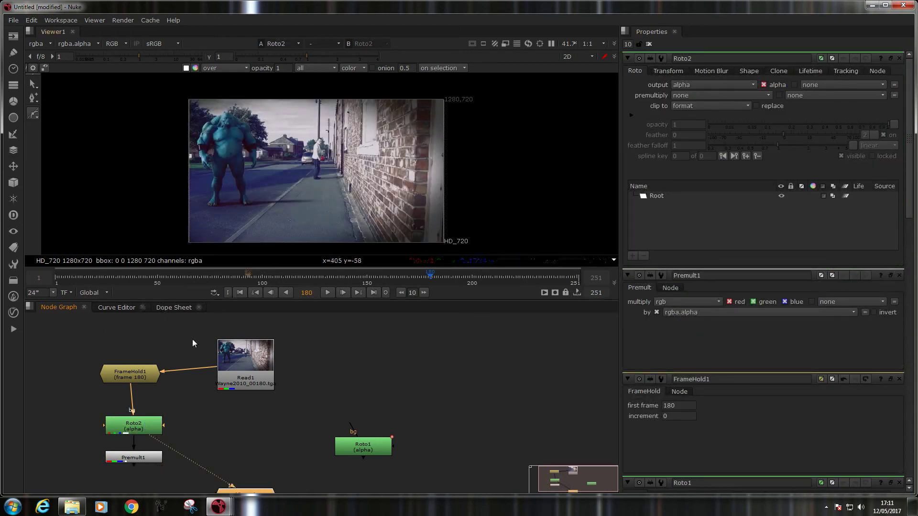
Bring up Roto2's properties and select its Root layer.
double_click(137, 376)
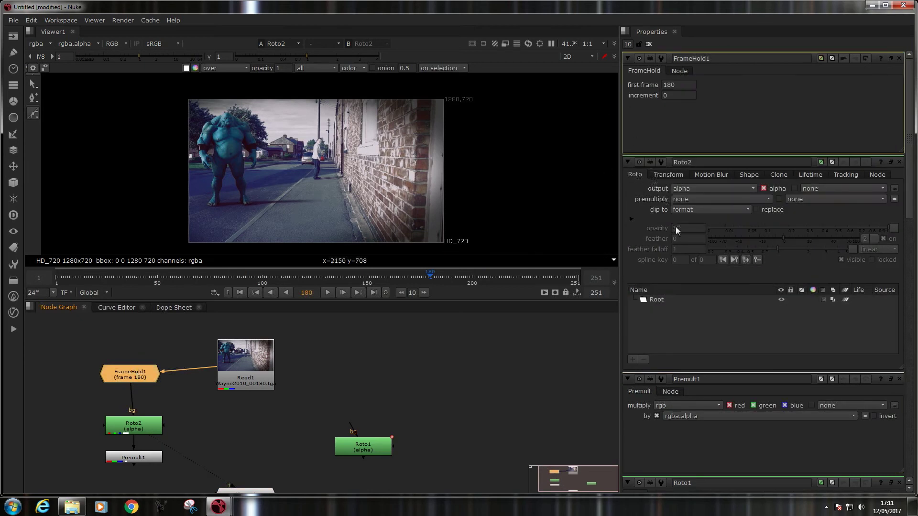
double_click(133, 423)
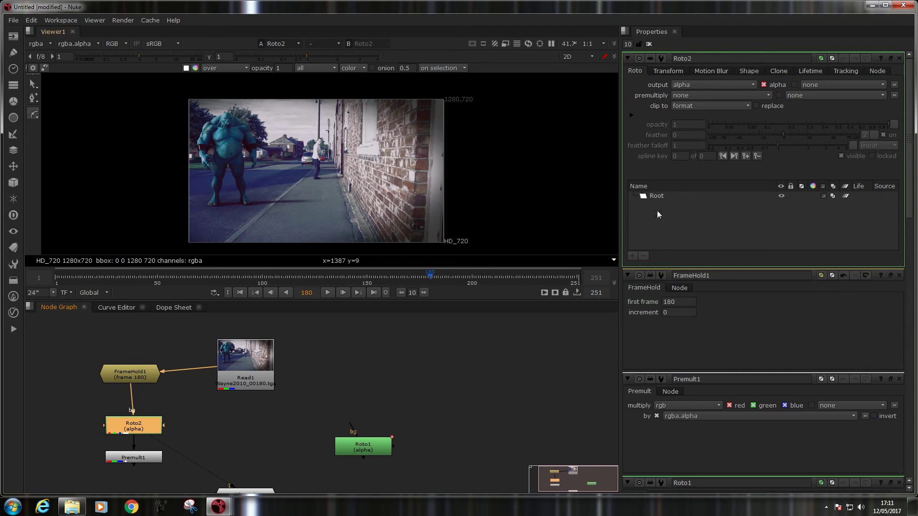
click(664, 197)
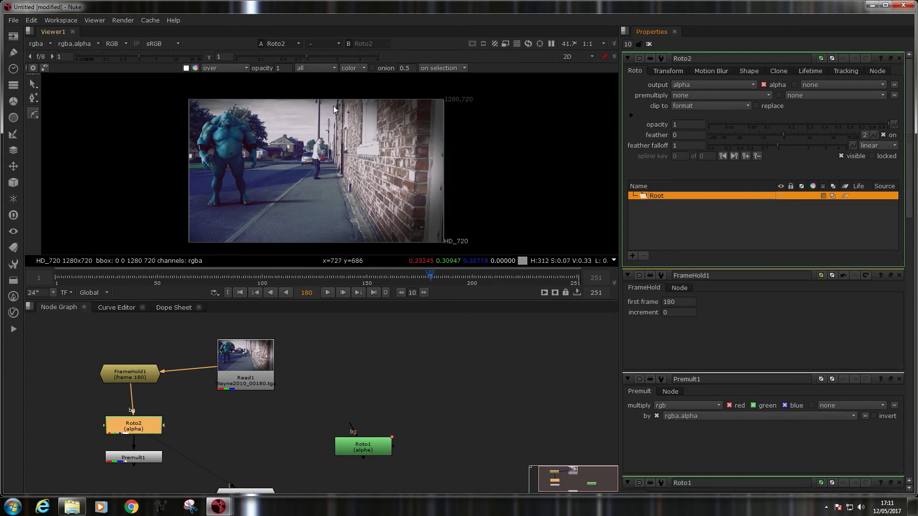
Draw a closed Bezier in Roto2 around the walking man, extending beyond the frame edges.
click(482, 91)
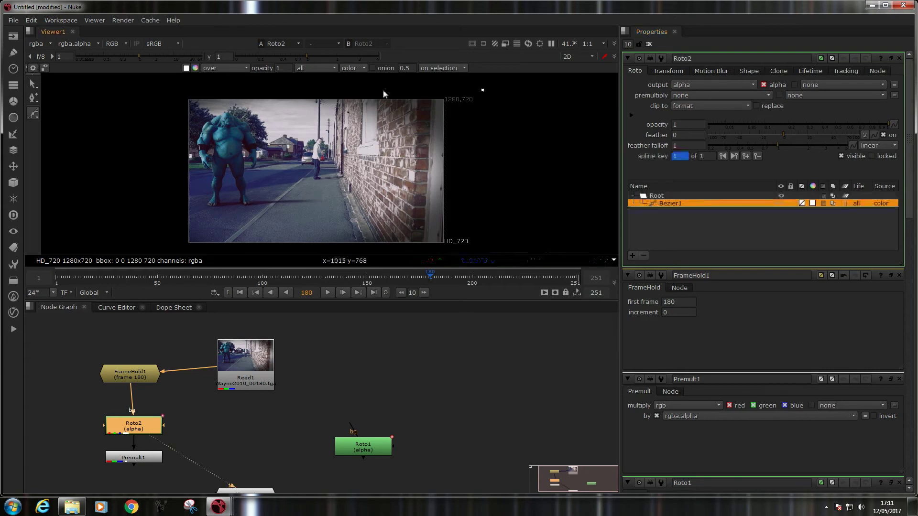
click(330, 90)
click(323, 172)
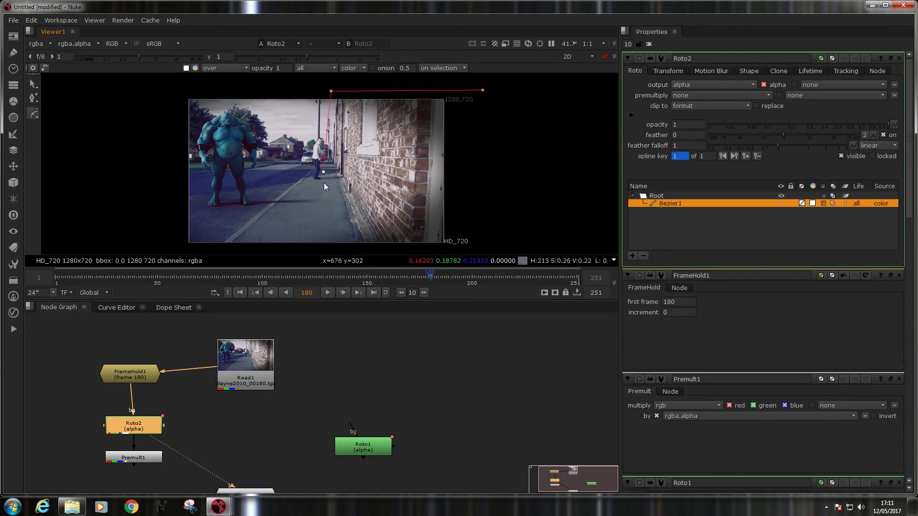
click(323, 182)
click(299, 180)
click(310, 94)
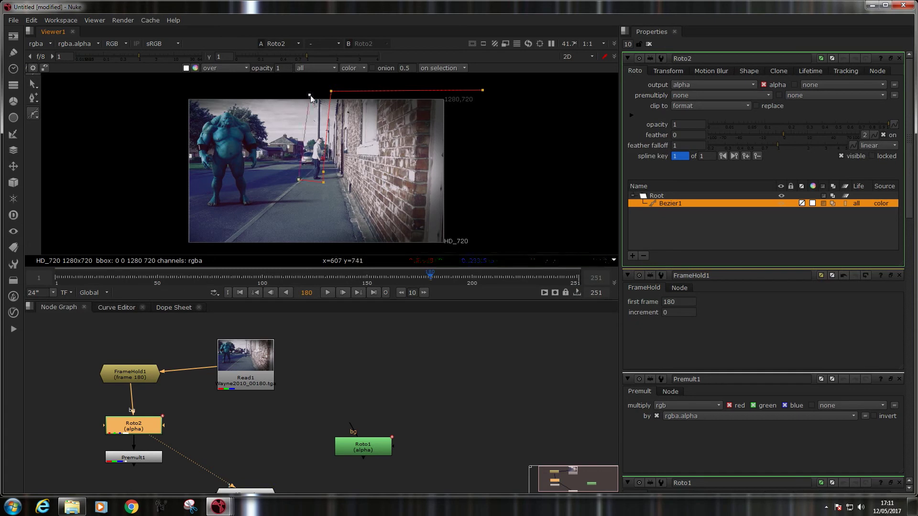
click(171, 84)
click(158, 232)
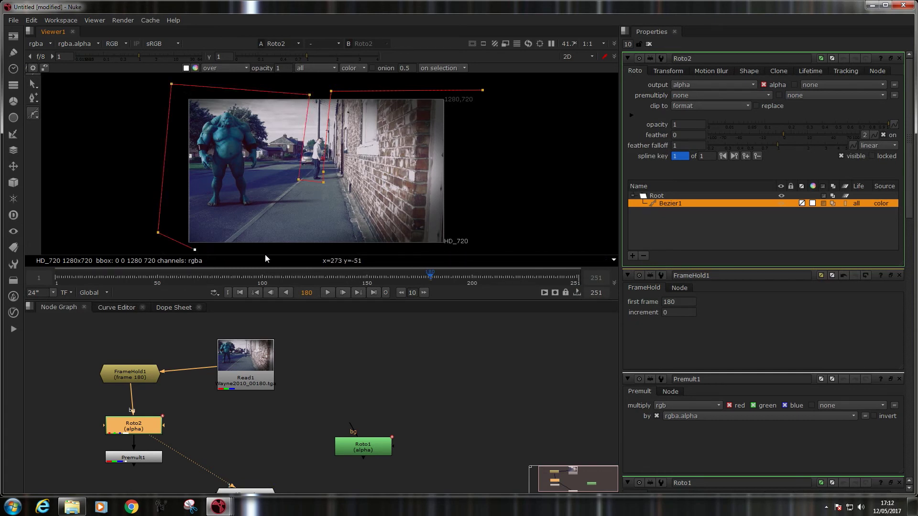
click(466, 247)
click(510, 132)
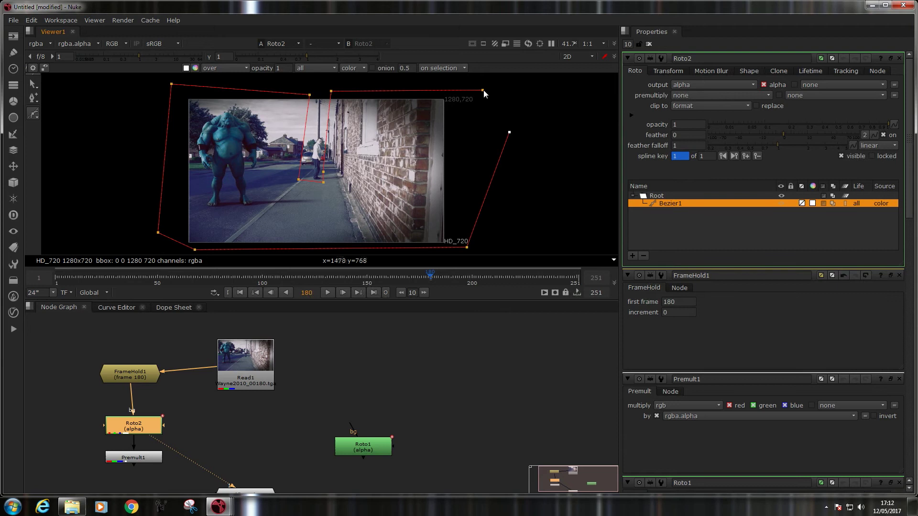
click(483, 90)
View Premult1's output: the frame-180 plate with the man's strip blacked out.
click(480, 332)
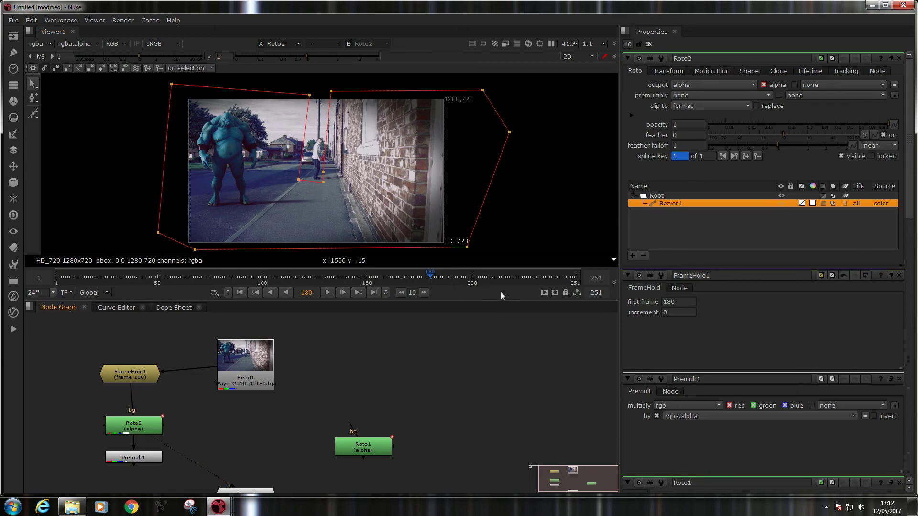
click(220, 386)
double_click(133, 457)
key(1)
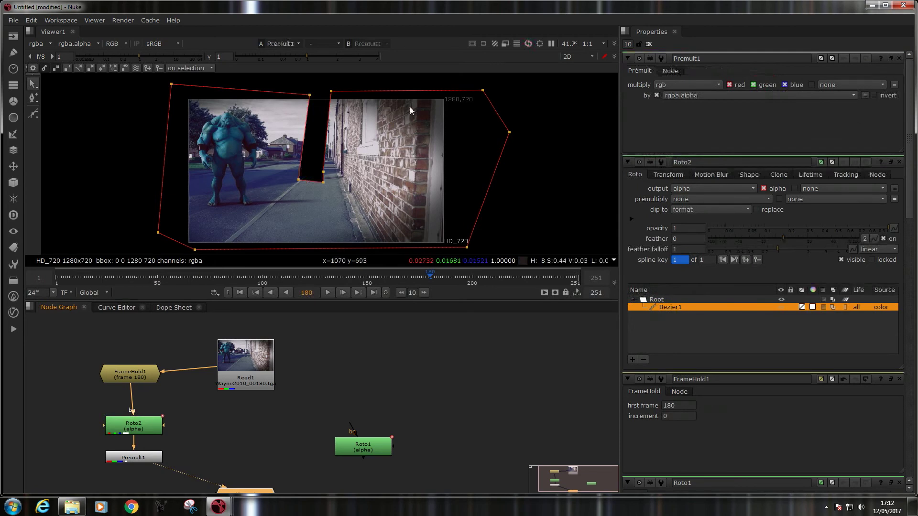
click(393, 387)
key(Tab)
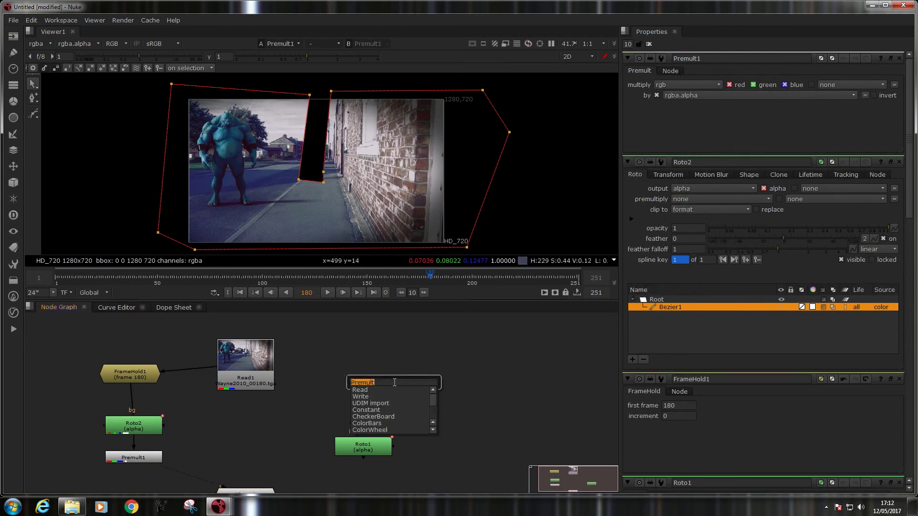
Add a FrameHold2 node and connect its input to Read1.
text(framehold)
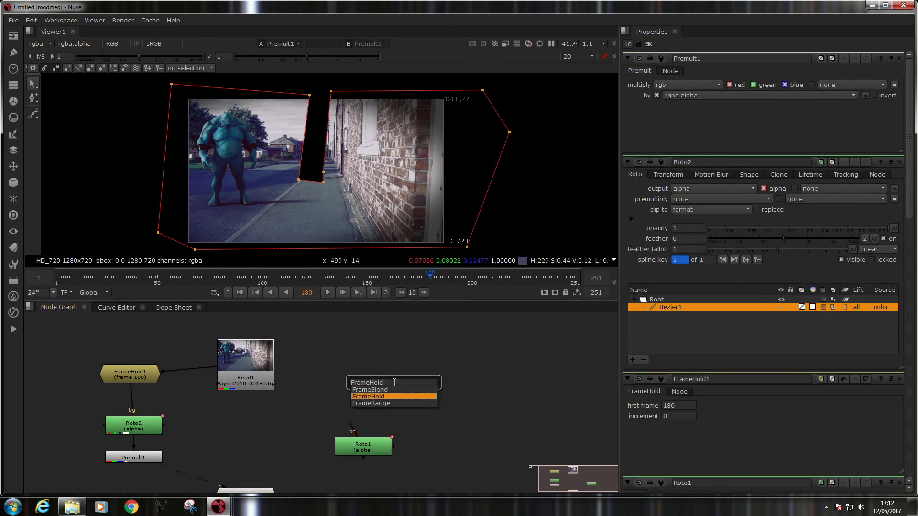
key(Return)
drag(381, 372, 250, 373)
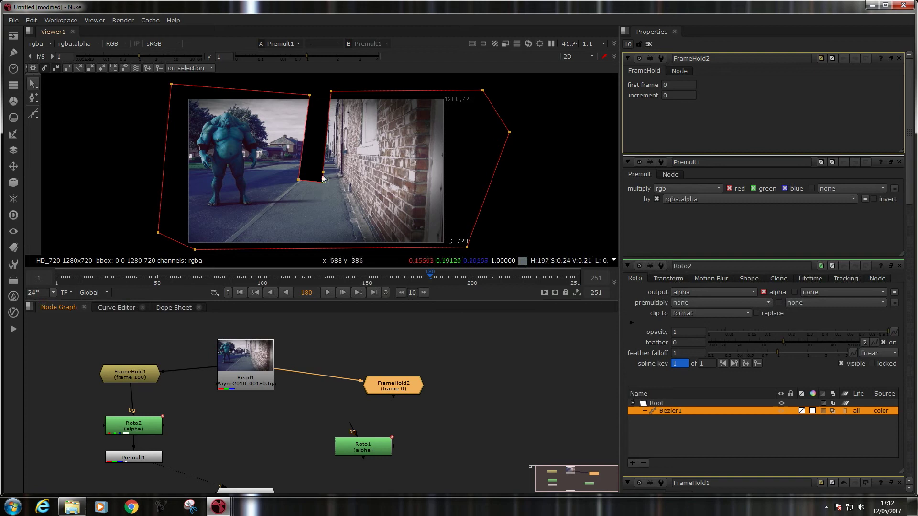
Widen Roto2's hole around the man, then view FrameHold2 holding frame 0.
double_click(145, 423)
drag(324, 182, 353, 183)
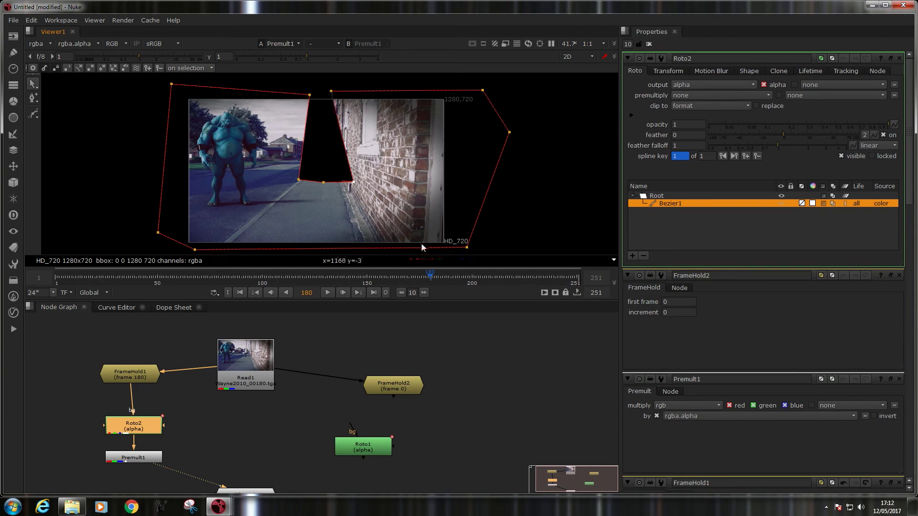
double_click(406, 388)
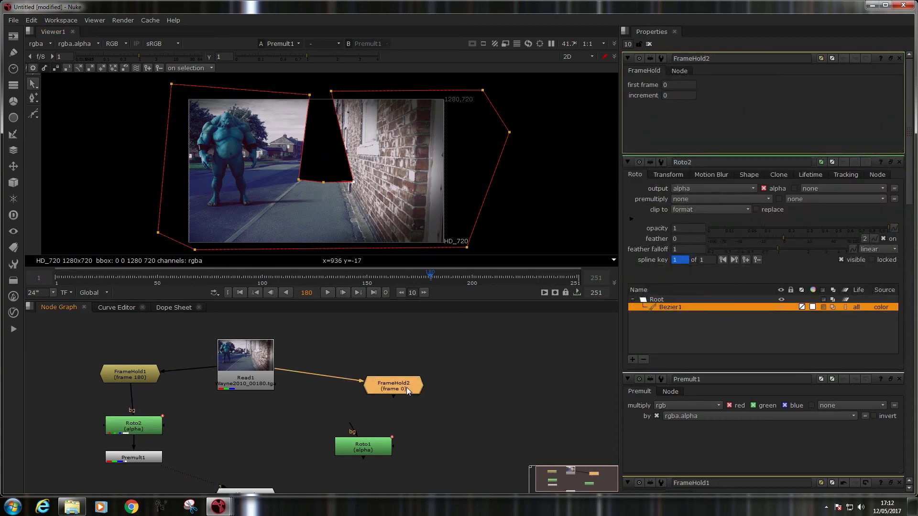
key(1)
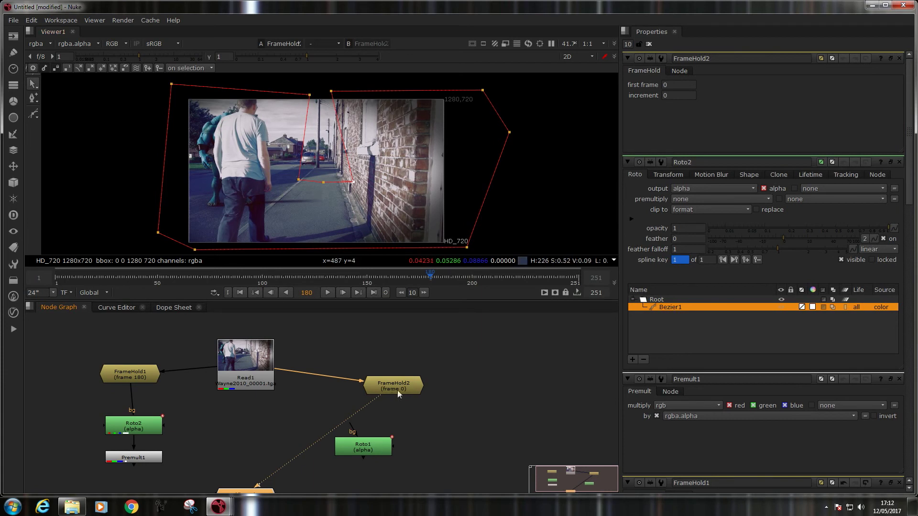
Connect Roto1 under FrameHold2, view it, and delete its existing Bezier shape.
drag(355, 436, 391, 394)
drag(373, 454, 394, 429)
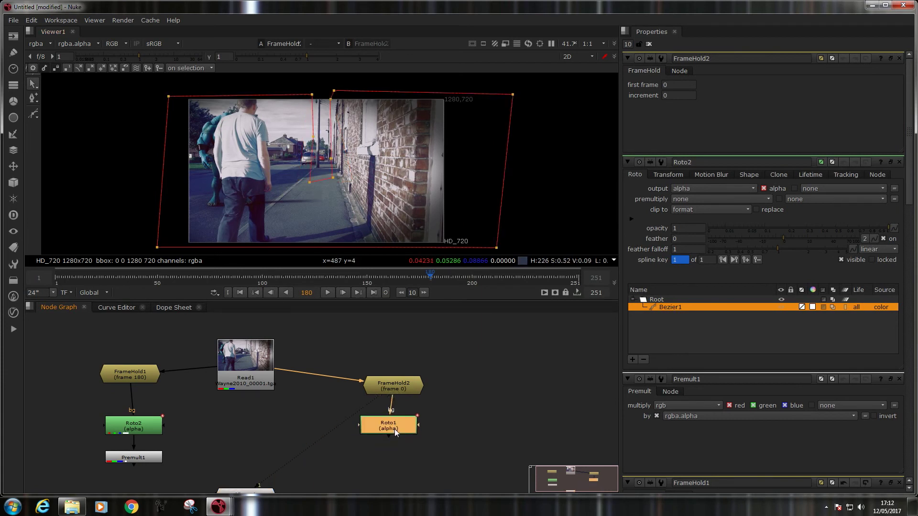
double_click(399, 426)
key(1)
click(246, 490)
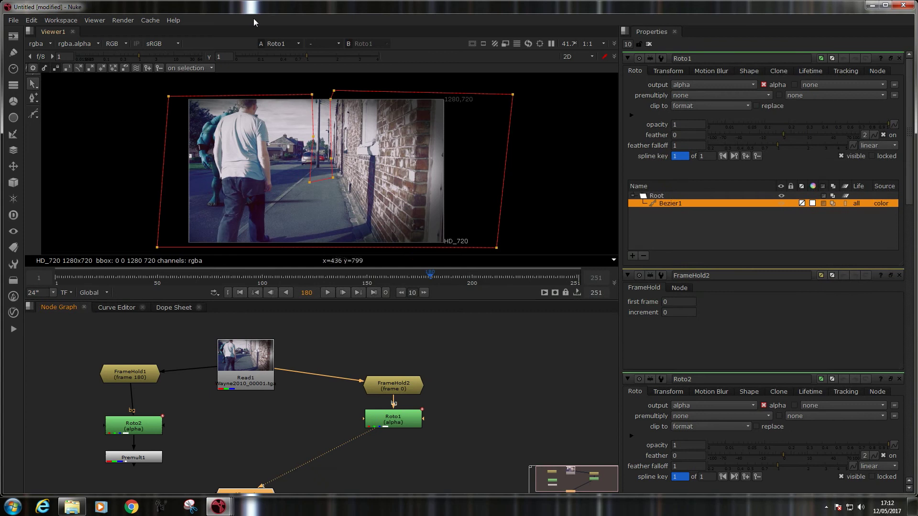
click(411, 420)
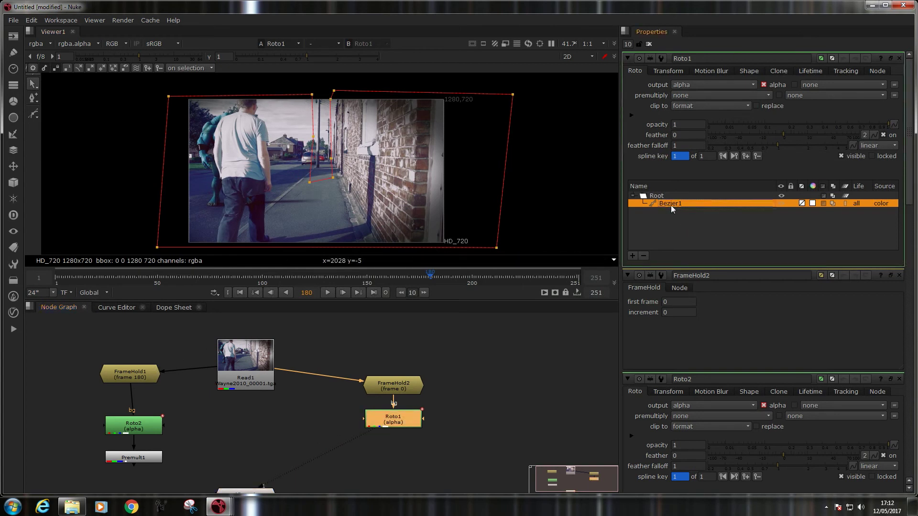
key(Delete)
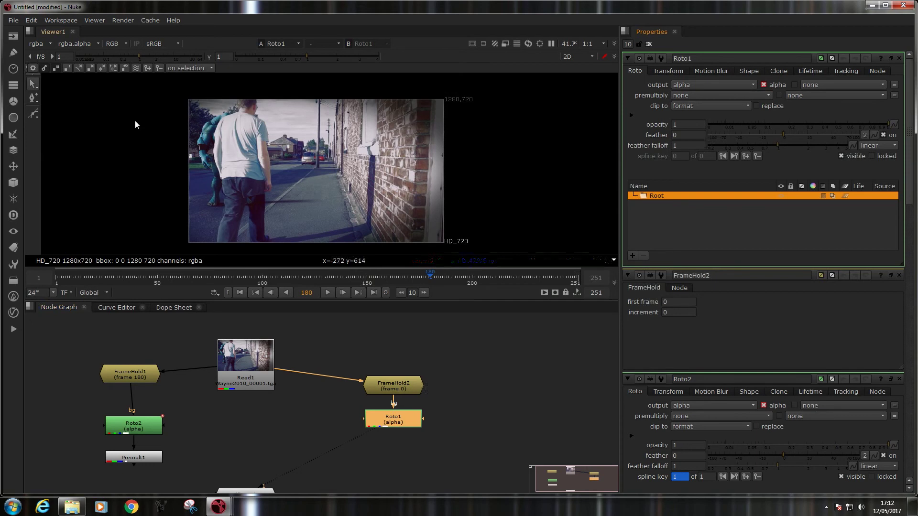
Draw a new closed Bezier in Roto1 around the distant street and brick wall.
click(33, 114)
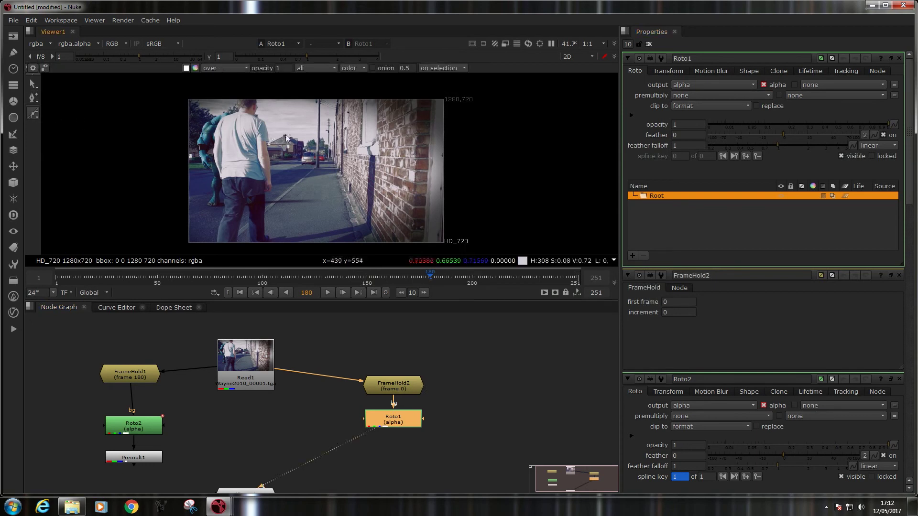
click(262, 95)
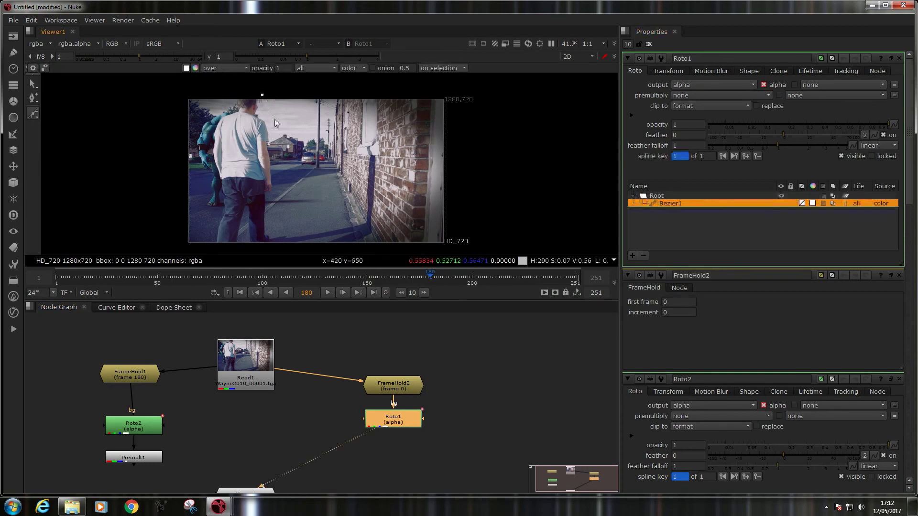
drag(282, 158, 287, 167)
click(312, 180)
click(347, 181)
click(373, 129)
click(382, 90)
click(288, 80)
click(261, 95)
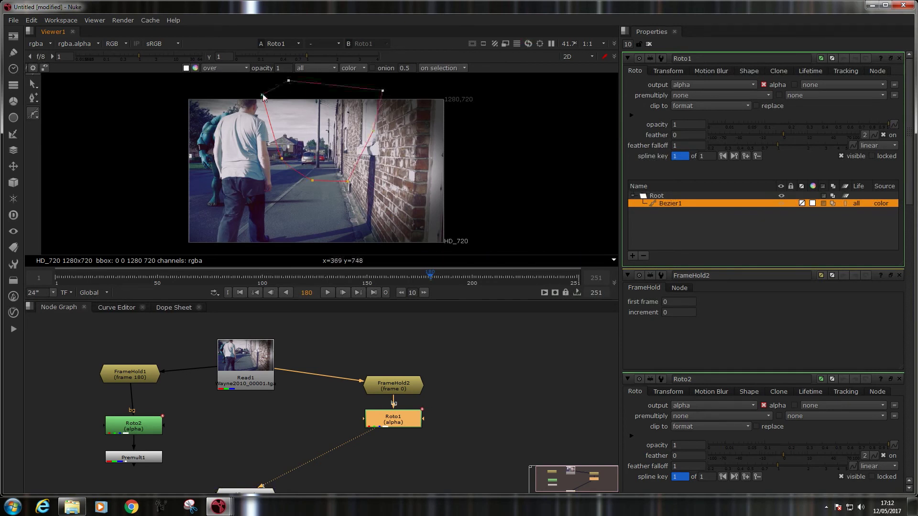
key(Tab)
Add a Premult2 node below Roto1.
text(pre)
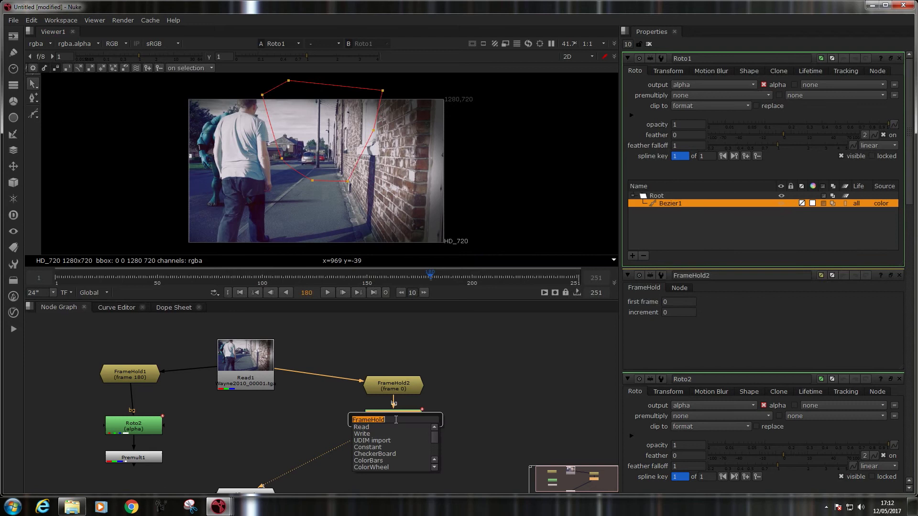
key(Return)
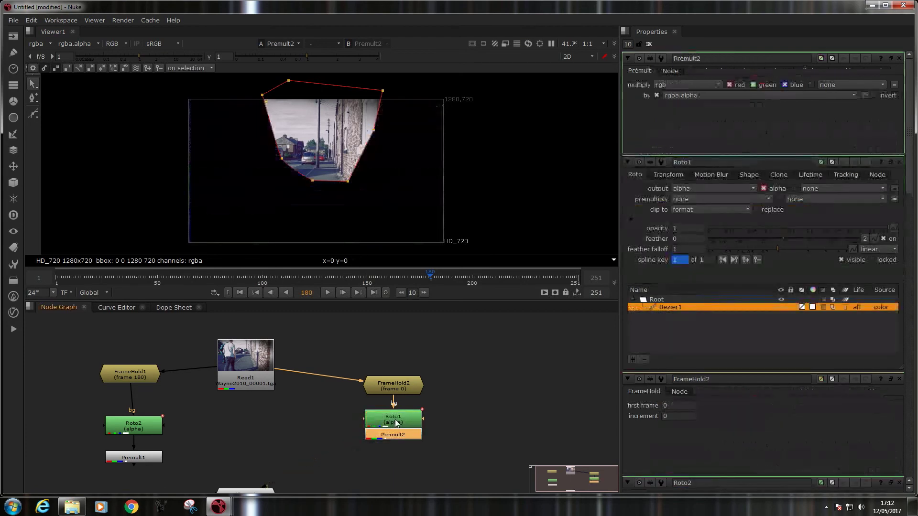
drag(389, 434, 390, 447)
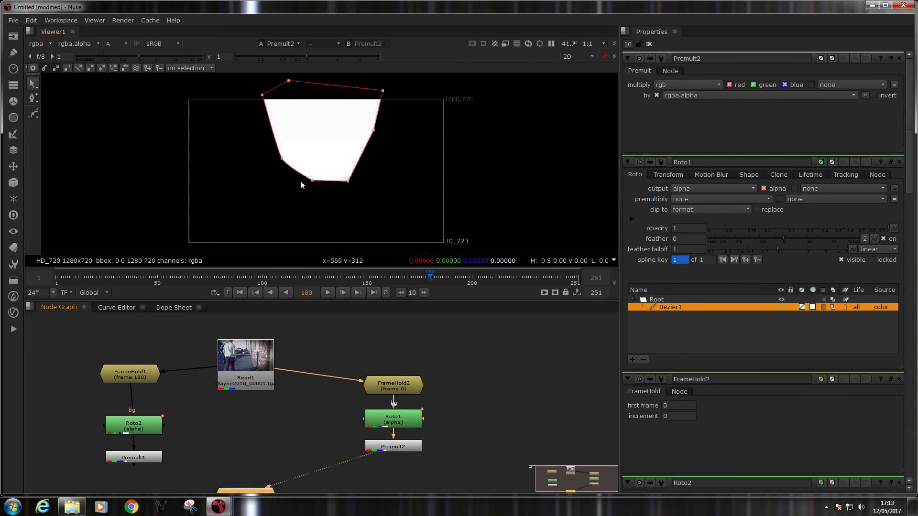
Check Premult1's output in both the colour image and the alpha matte.
key(a)
click(132, 458)
key(1)
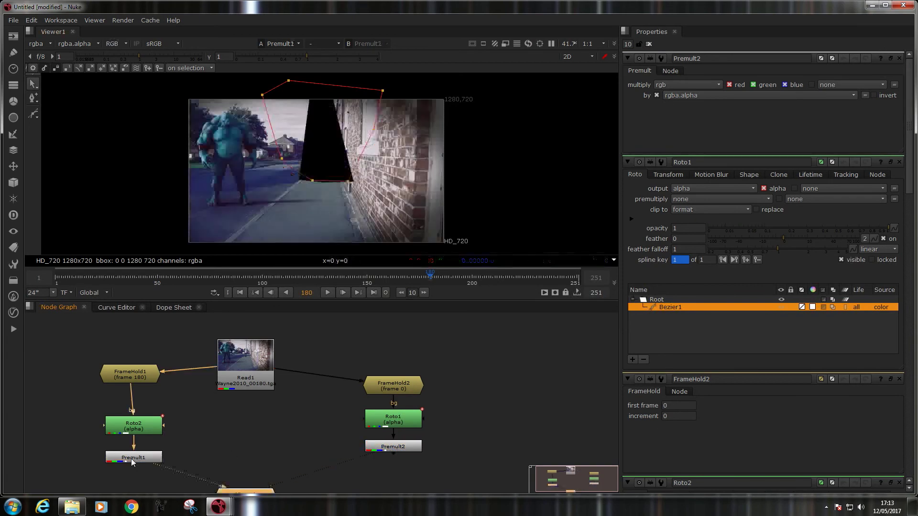
key(a)
key(a)
key(a)
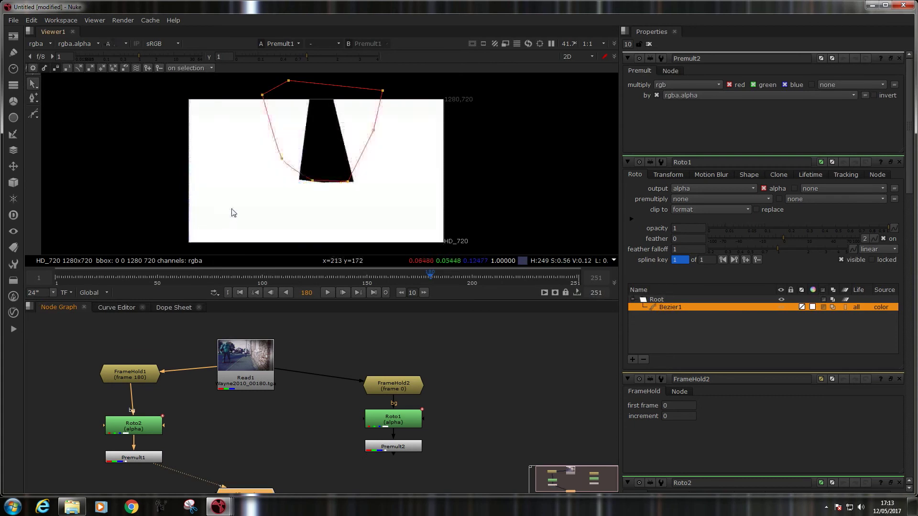
key(a)
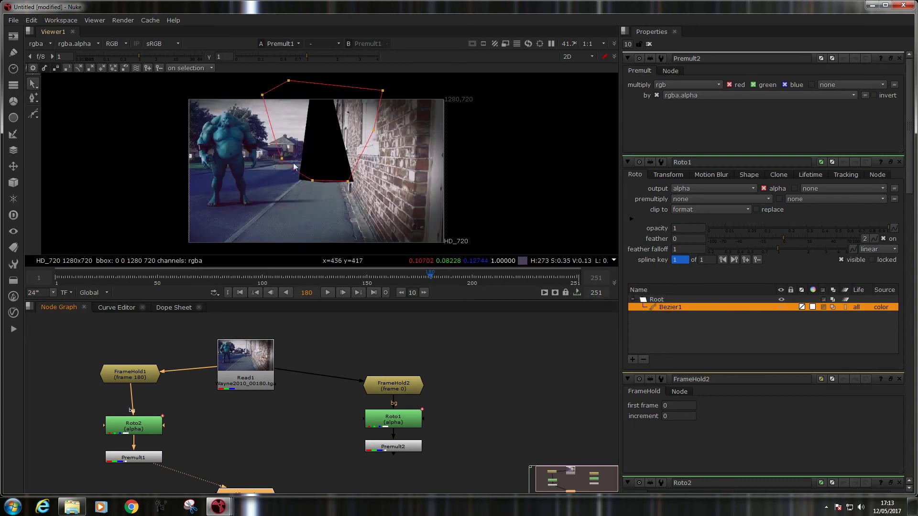
Pull Roto1's lower shape point outward and view the Premult2 cutout.
drag(312, 181, 360, 189)
click(399, 448)
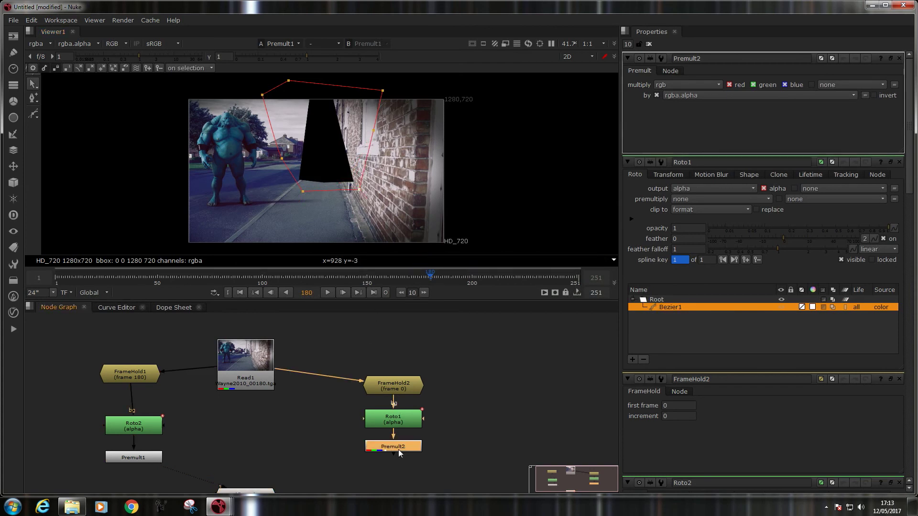
key(1)
click(400, 457)
Free up graph space and move Viewer1 lower and to the right.
middle_drag(241, 458, 276, 400)
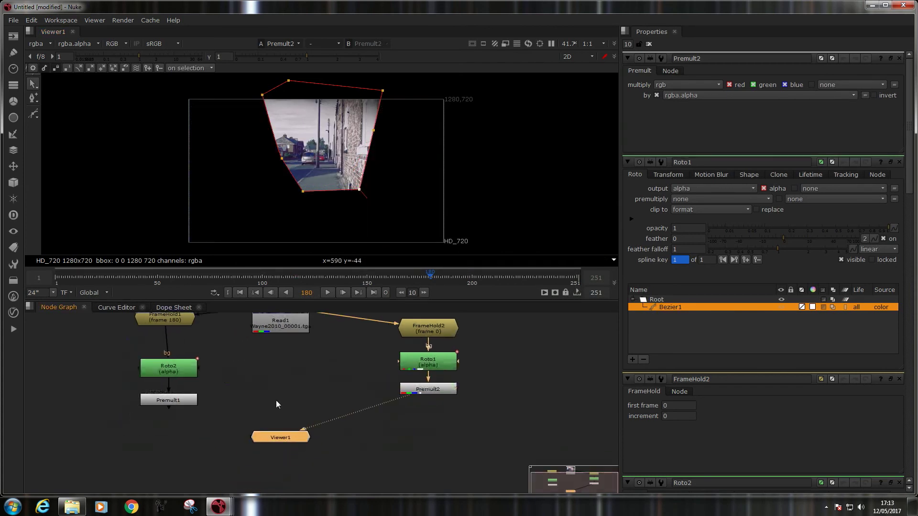
drag(280, 436, 313, 484)
click(291, 434)
Add Merge1 (over) between the branches, feed it Premult1 and Premult2, and view it.
key(Tab)
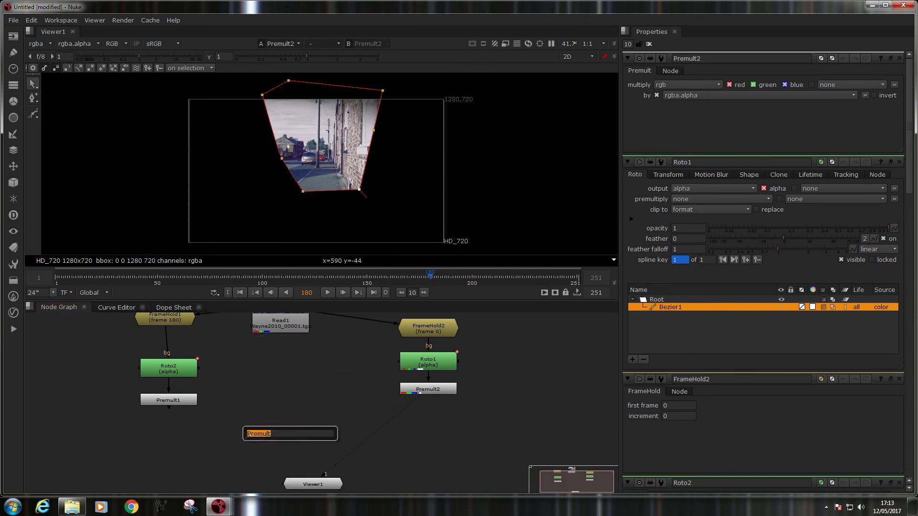
mouse_move(227, 511)
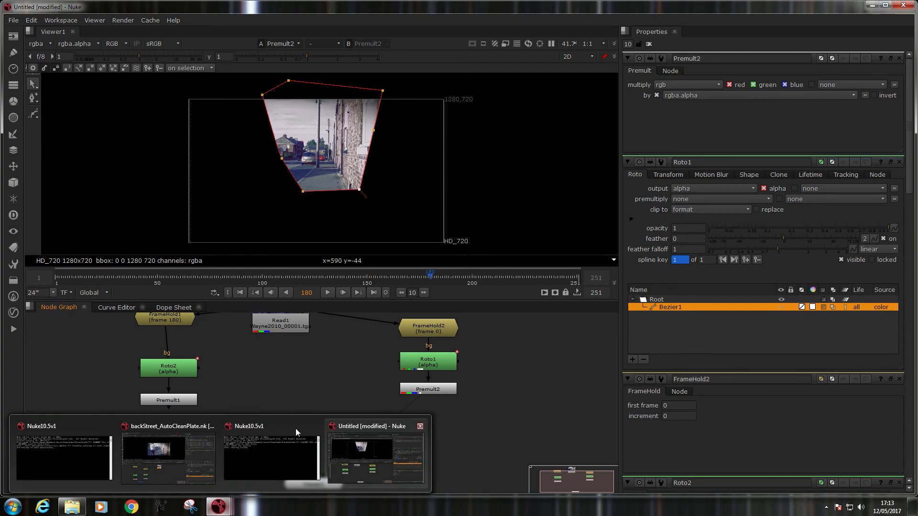
key(m)
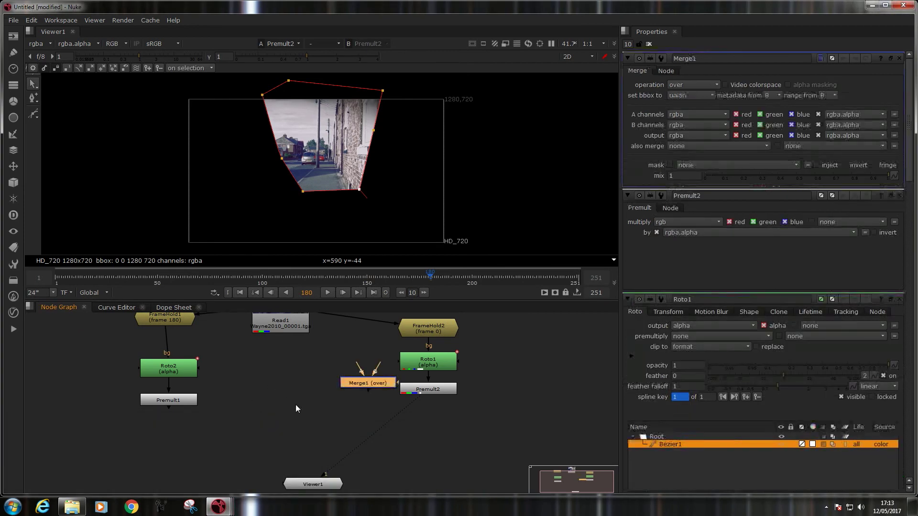
drag(371, 387, 170, 399)
drag(314, 425, 440, 395)
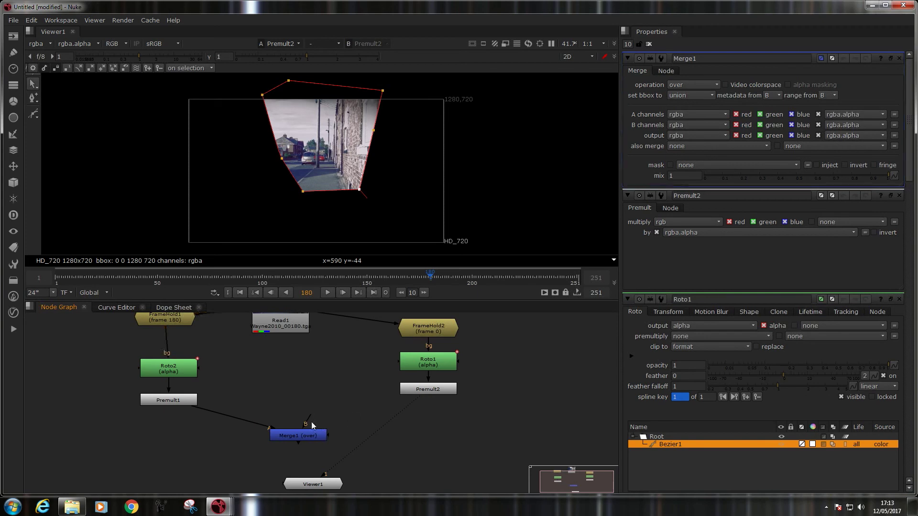
drag(306, 423, 418, 396)
drag(306, 435, 296, 440)
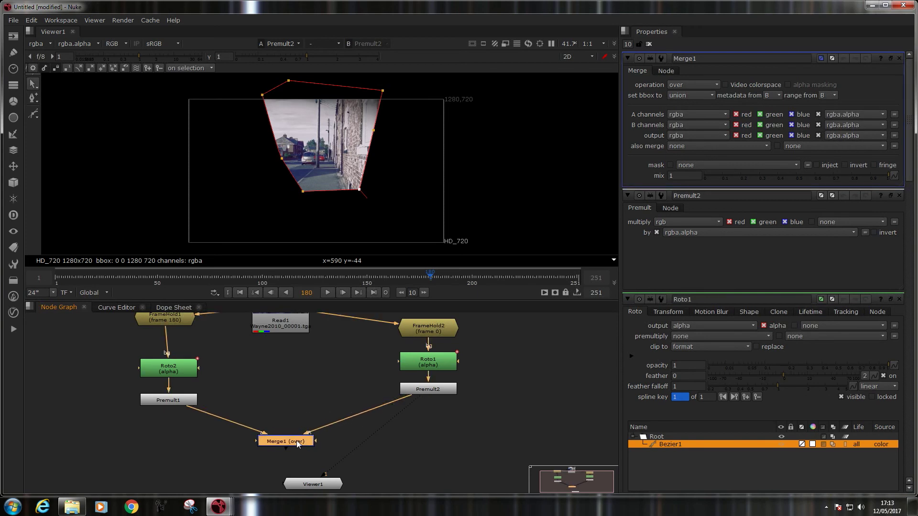
key(1)
click(377, 463)
Scrub back through the footage, then view Read1 and Merge1 in the viewer.
key(o)
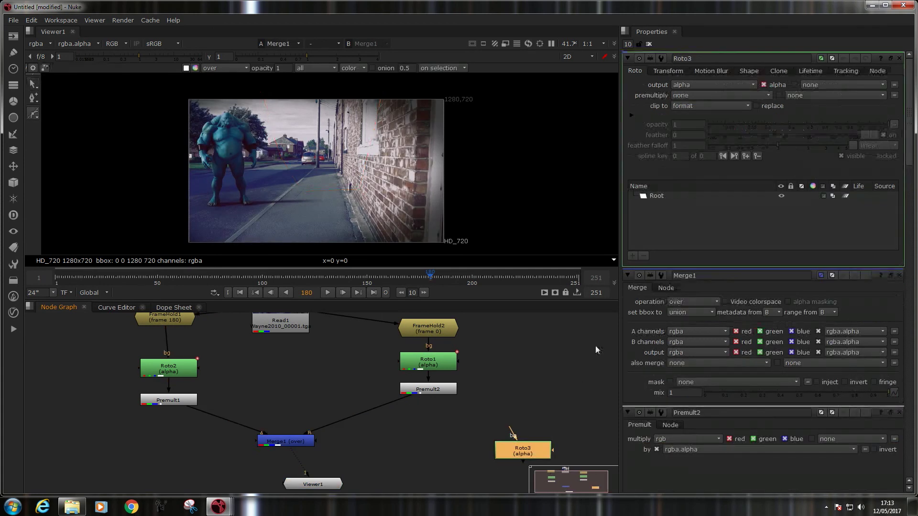
scroll(273, 165, up, 1)
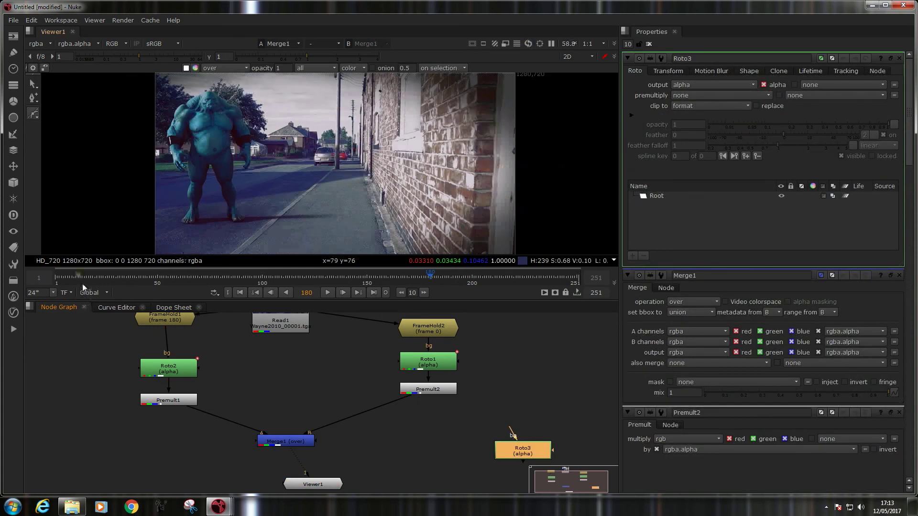
drag(82, 287, 319, 292)
click(285, 329)
key(1)
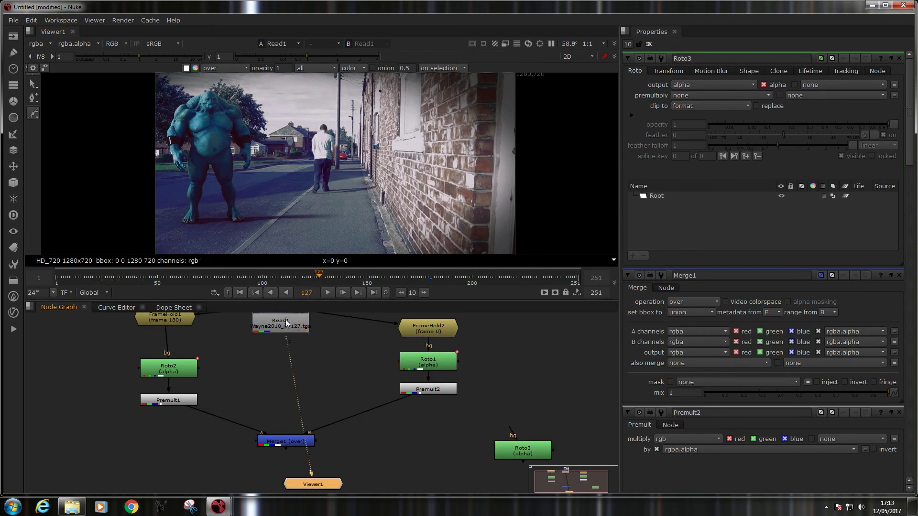
click(285, 441)
key(1)
Set the viewer compare mode to under, with Read1 as input B.
click(321, 43)
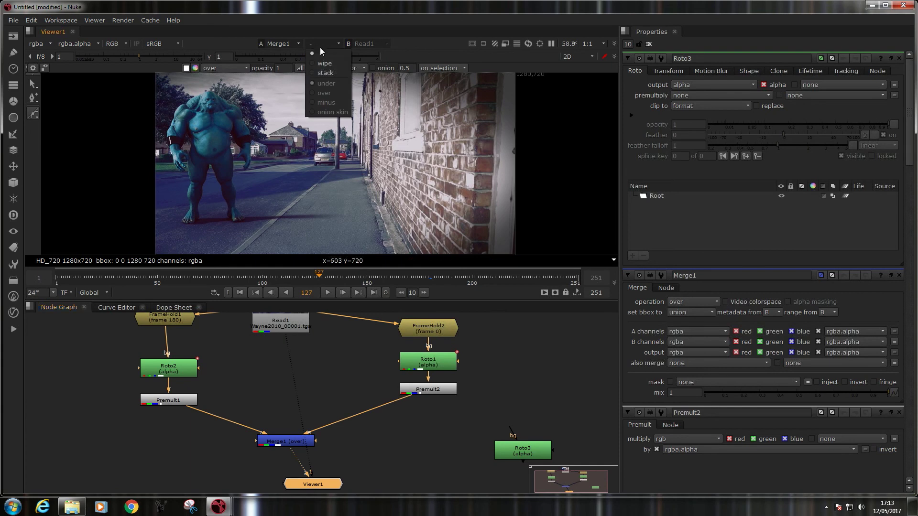
click(325, 63)
click(321, 44)
click(326, 83)
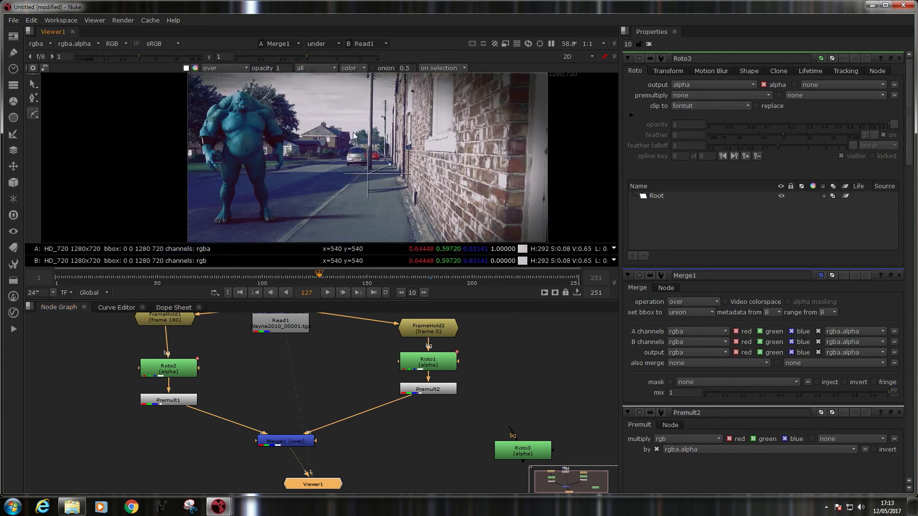
Shift the comparison wipe left while playing and scrubbing back to frames 9 and 4.
drag(368, 173, 360, 173)
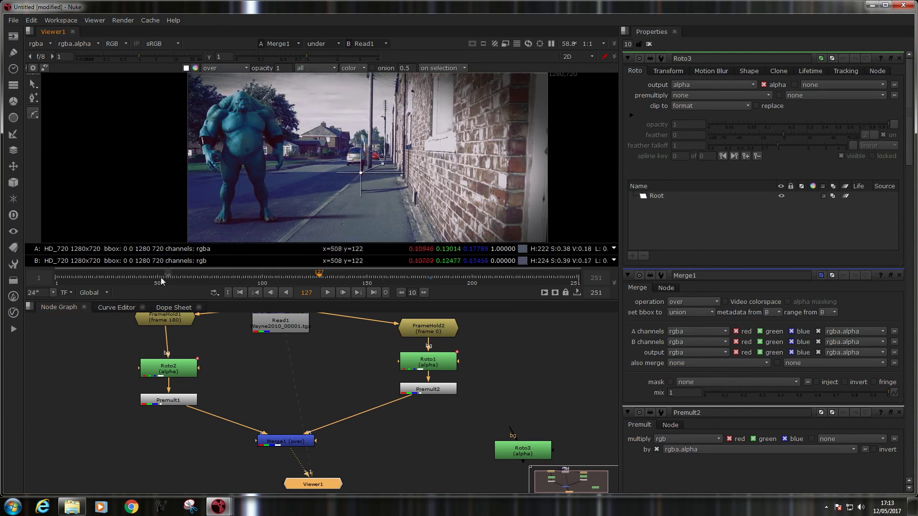
key(l)
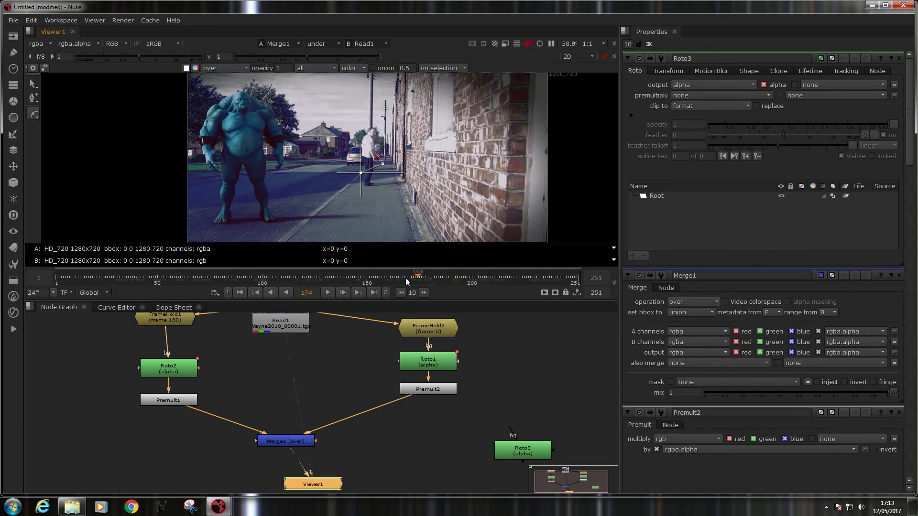
key(j)
drag(360, 173, 243, 183)
click(72, 277)
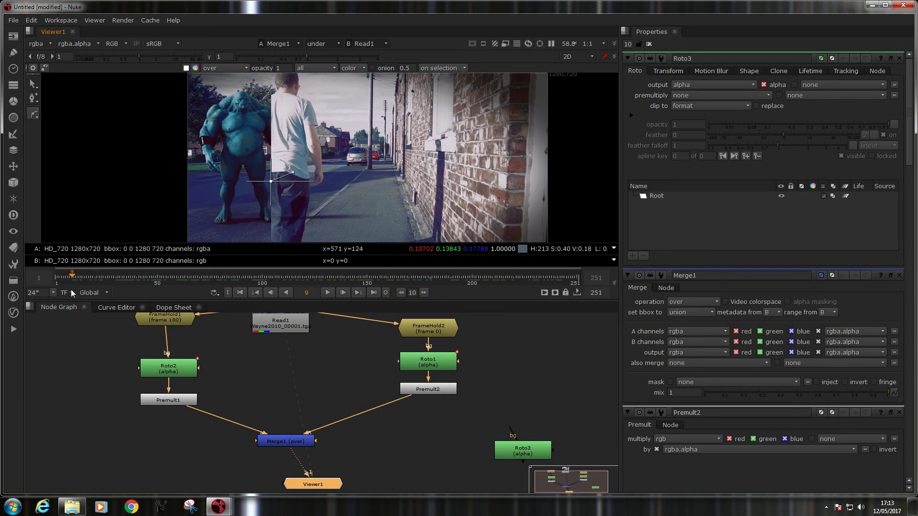
drag(71, 292, 63, 294)
drag(268, 182, 163, 182)
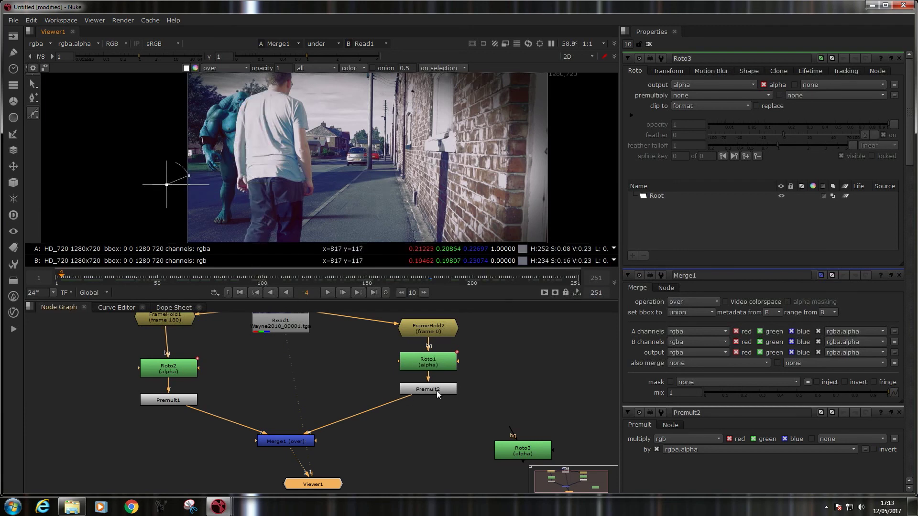
Set Merge1 as input B and scrub forward to frame 215.
click(306, 442)
key(2)
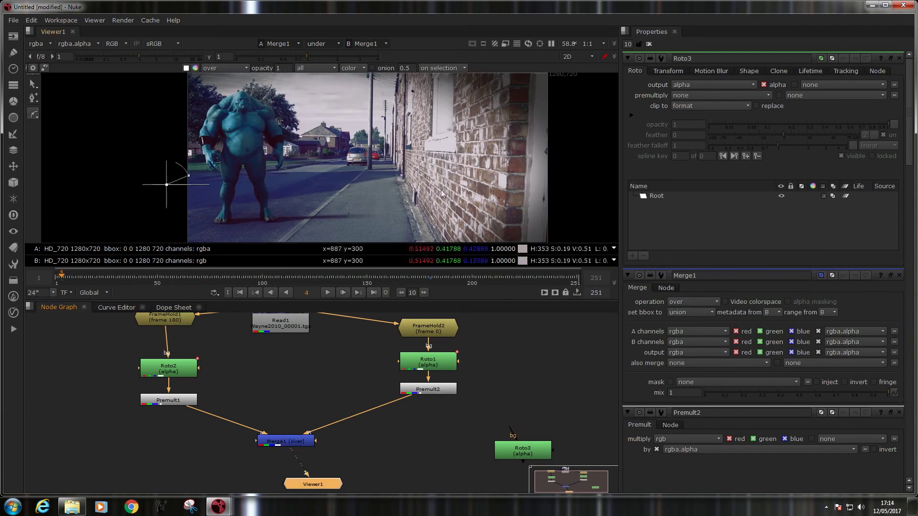
drag(144, 276, 515, 268)
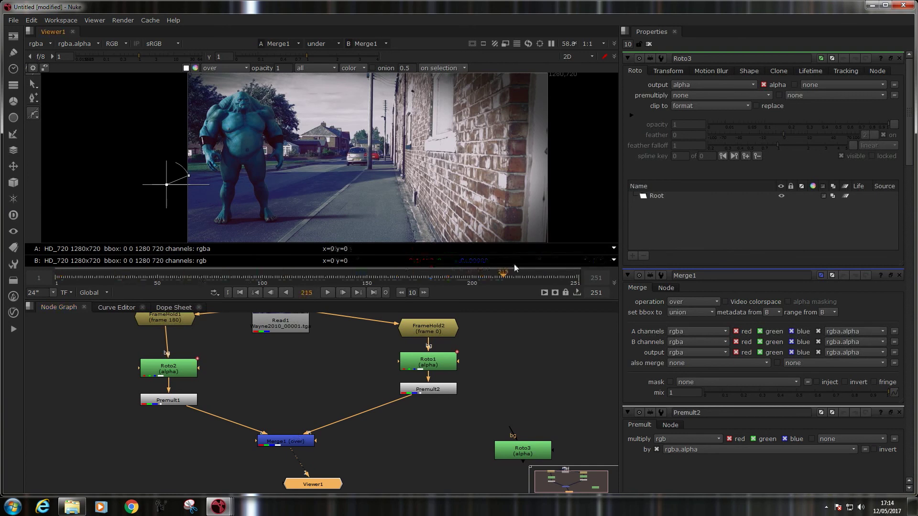
click(393, 275)
scroll(509, 157, down, 1)
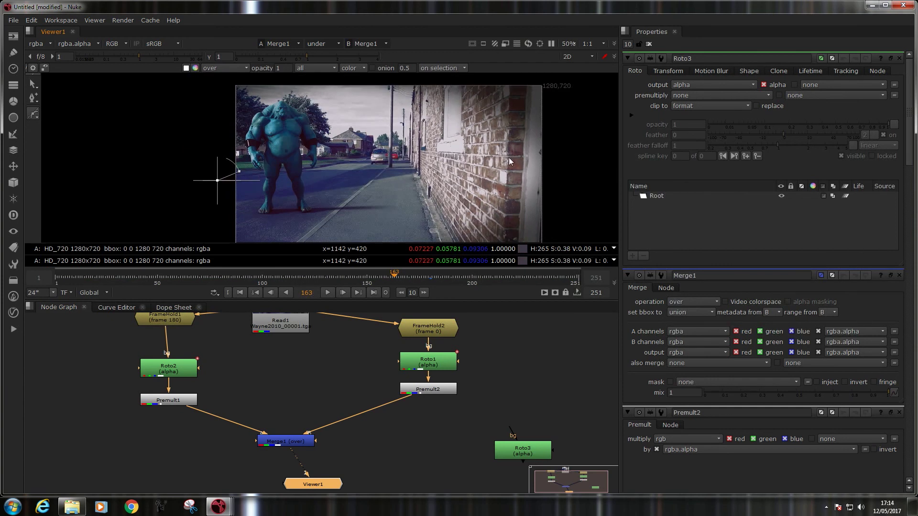
Recentre the image, maximize the viewer and fit Merge1's clean plate to it.
middle_drag(509, 157, 488, 162)
key(space)
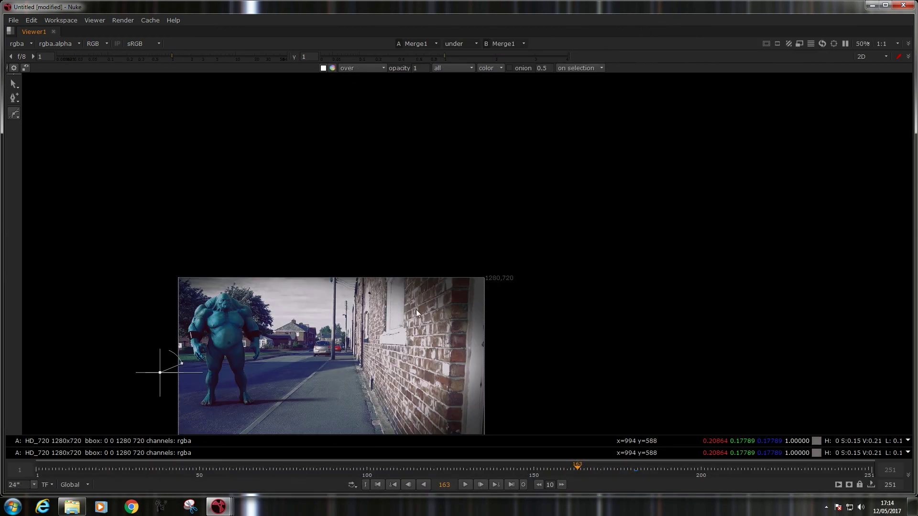
key(f)
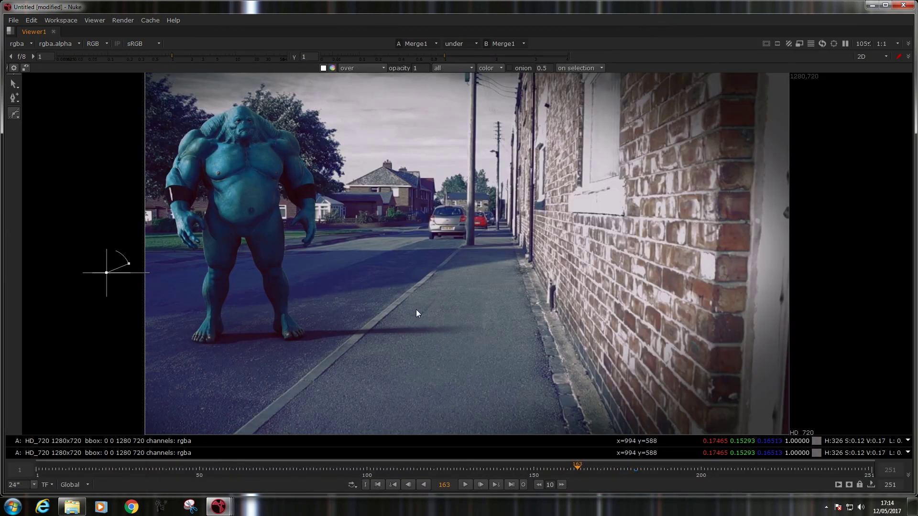